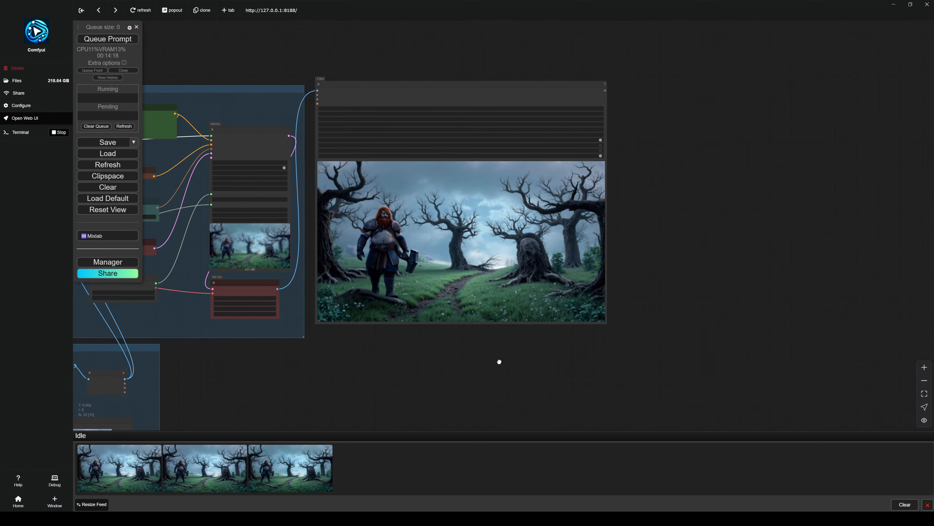
- Examine the model download links in the Markdown Note beside the Model loader group
scroll(384, 265, "down", 4)
scroll(460, 158, "up", 5)
scroll(474, 174, "up", 3)
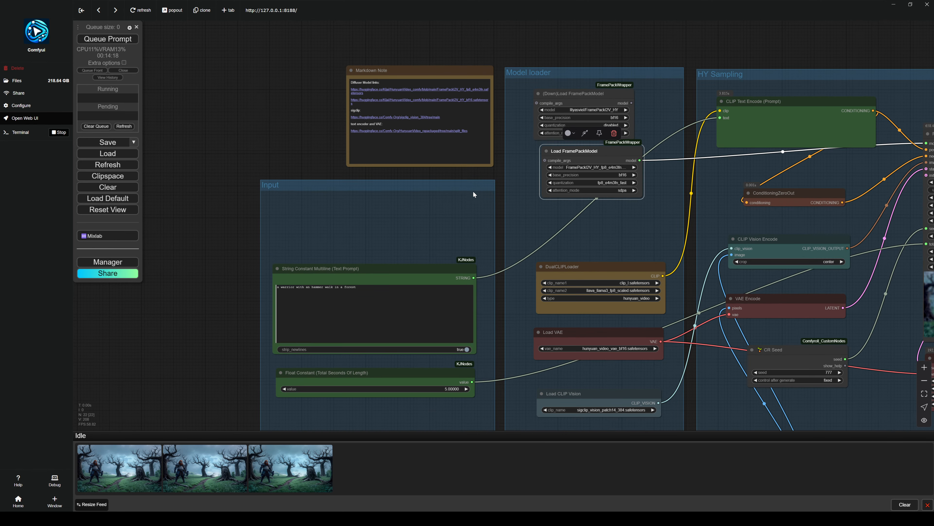
scroll(300, 84, "up", 4)
scroll(337, 99, "up", 3)
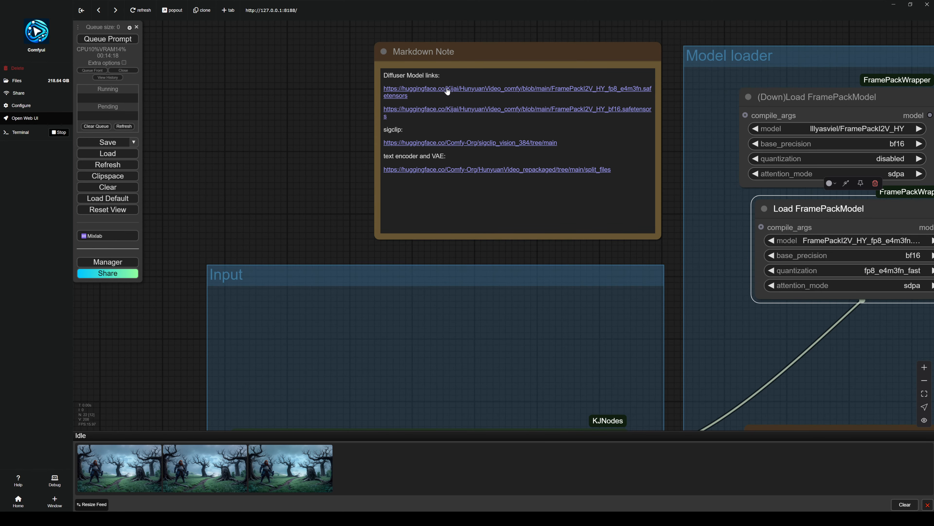
left_click_drag(310, 134, 219, 188)
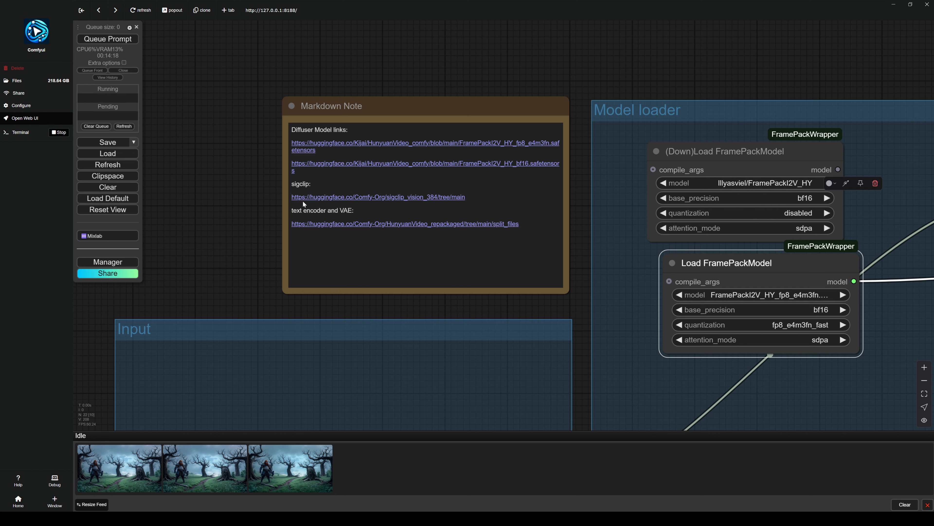
scroll(303, 200, "up", 3)
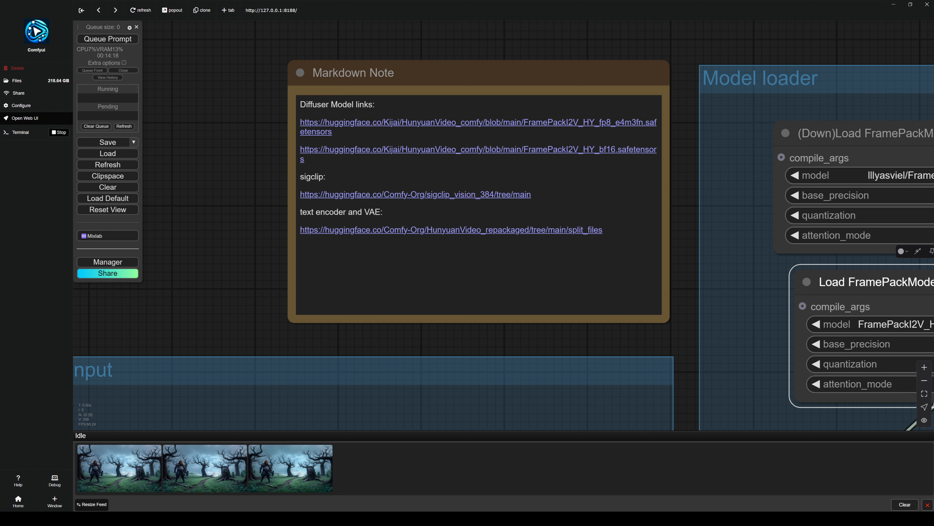
- Switch to the browser, view the FramePackI2V_HY fp8_e4m3fn and bf16 file pages, and bring up the local diffusion_models folder
key("super+d")
key("alt+Tab")
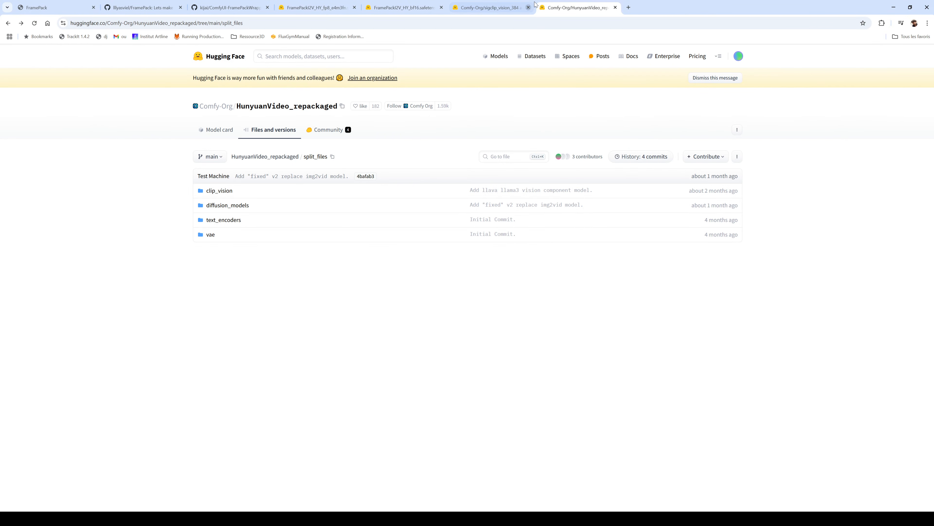
left_click(324, 8)
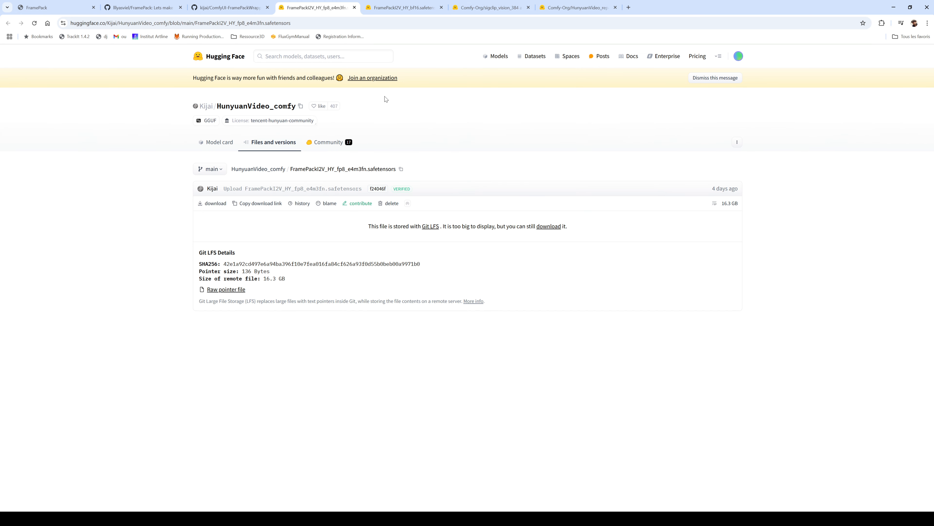
left_click(393, 9)
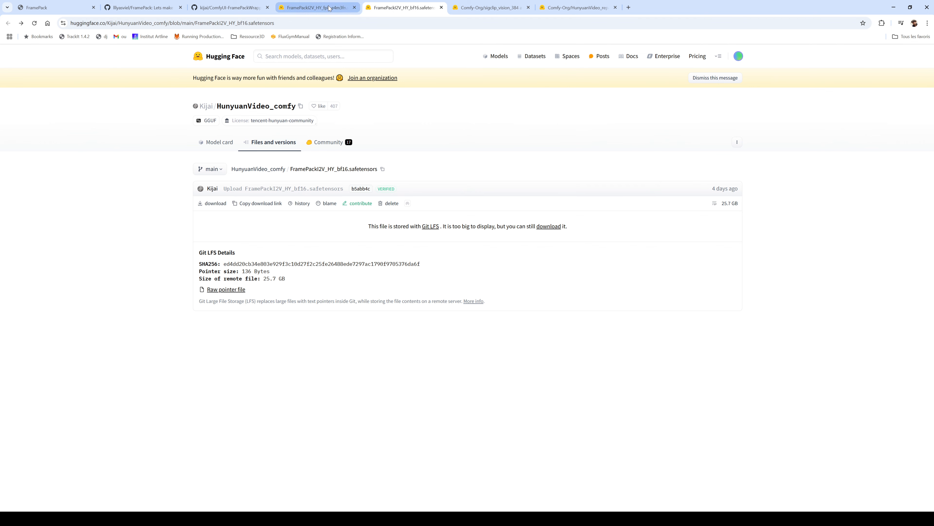
left_click(327, 6)
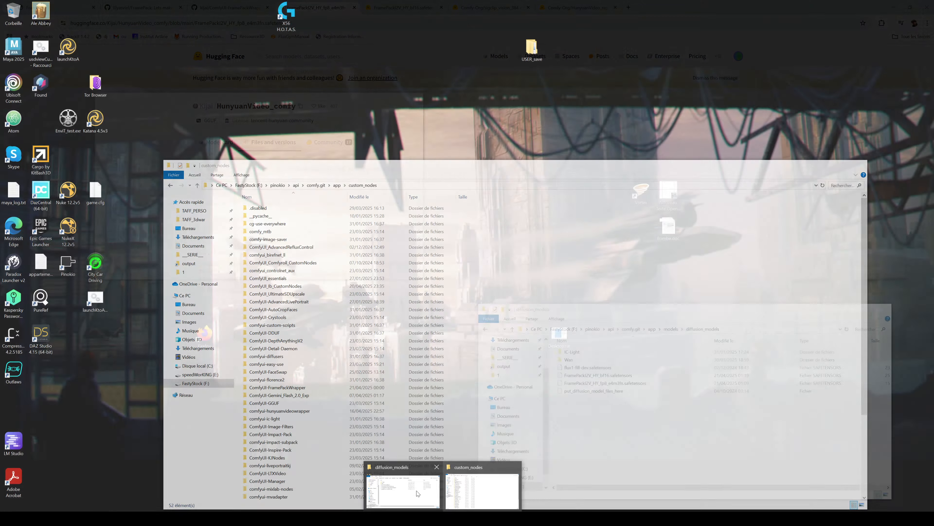
left_click(495, 492)
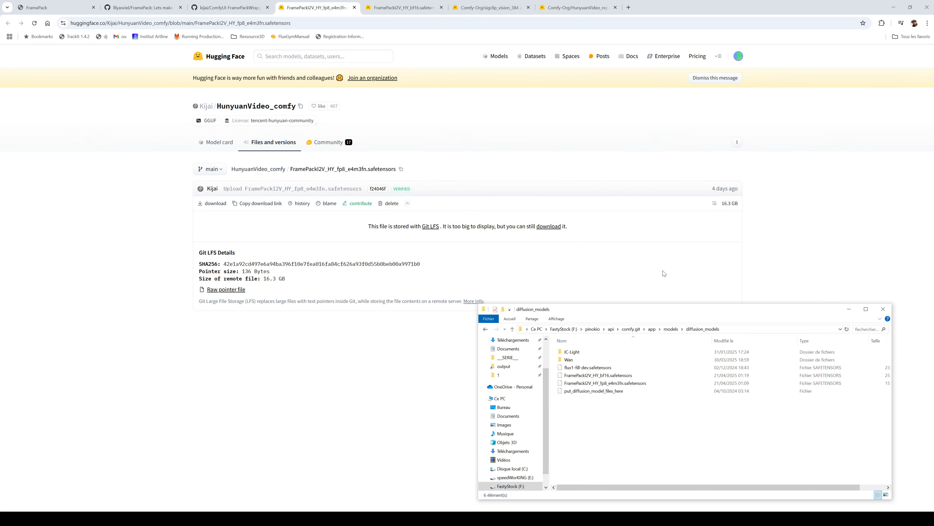
- Compare the Hugging Face file details of the FramePackI2V_HY bf16 and fp8_e4m3fn models
left_click(490, 8)
left_click(317, 9)
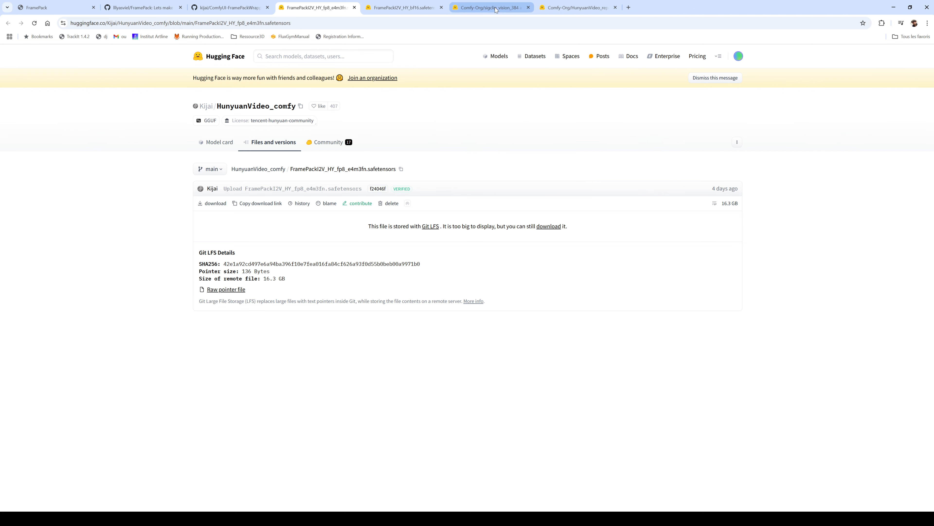
left_click(450, 10)
left_click(408, 9)
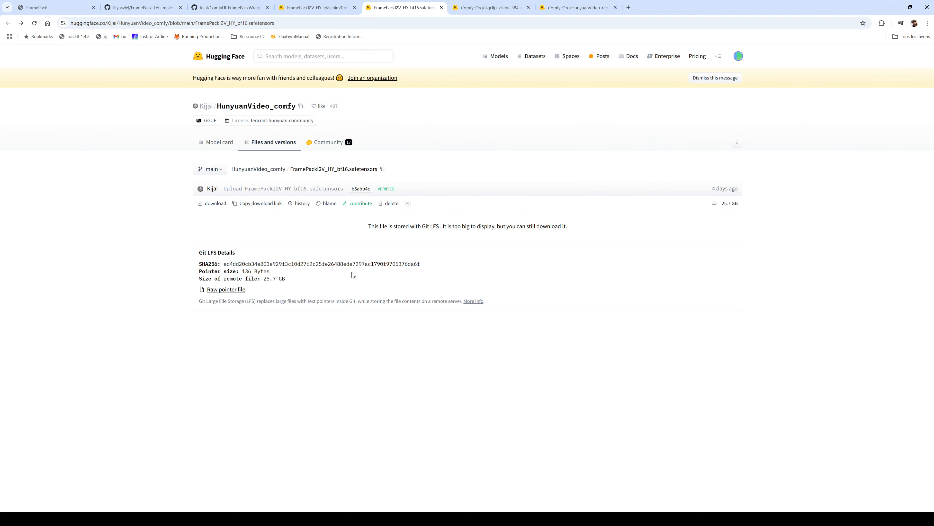
left_click(307, 10)
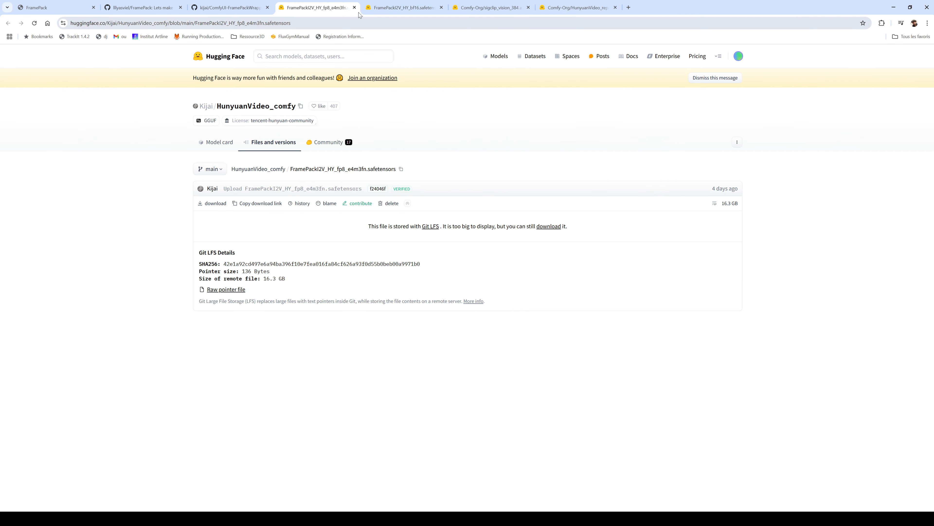
- Look up the sigclip_vision_384 files and the vae and text_encoders folders of the HunyuanVideo_repackaged repository
left_click(491, 11)
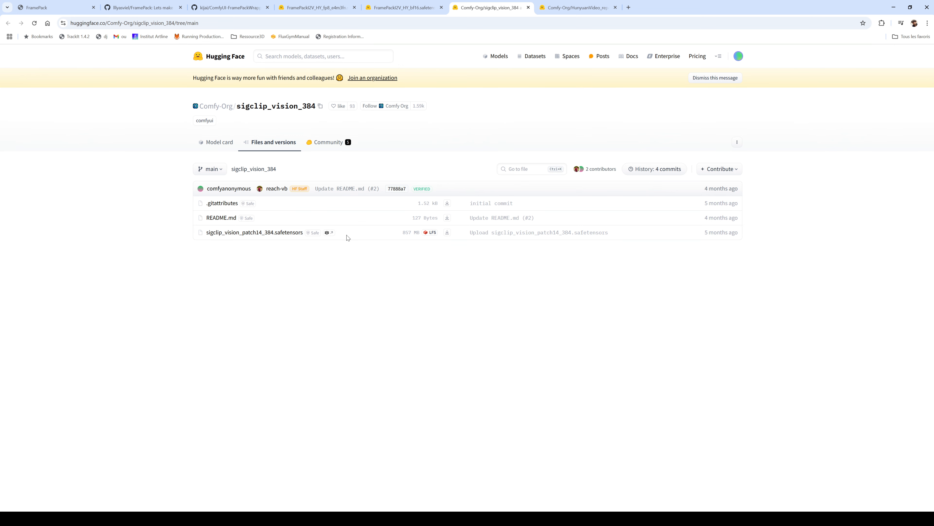
left_click(571, 9)
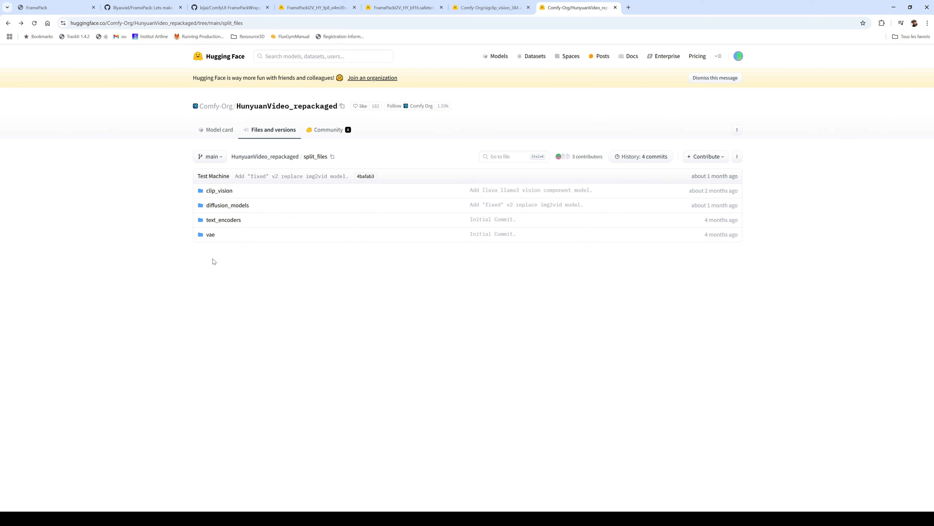
left_click(210, 235)
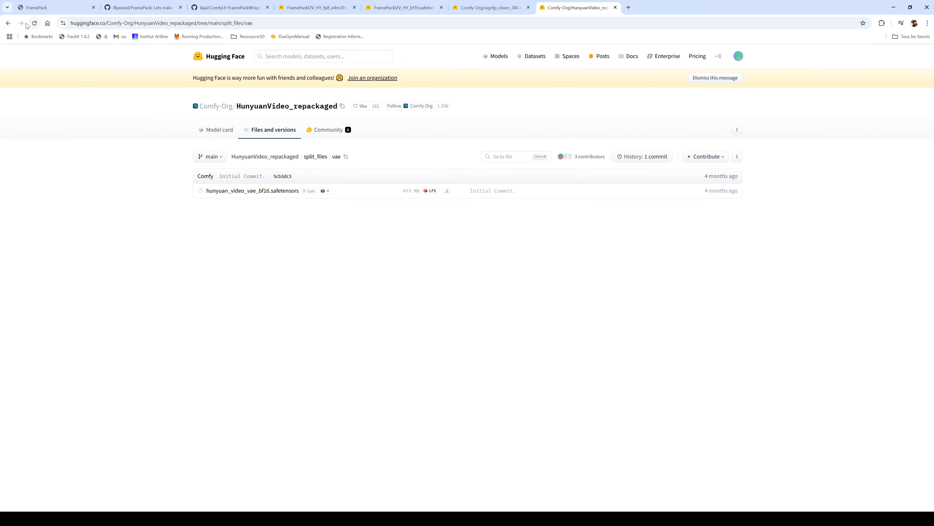
left_click(8, 24)
left_click(229, 222)
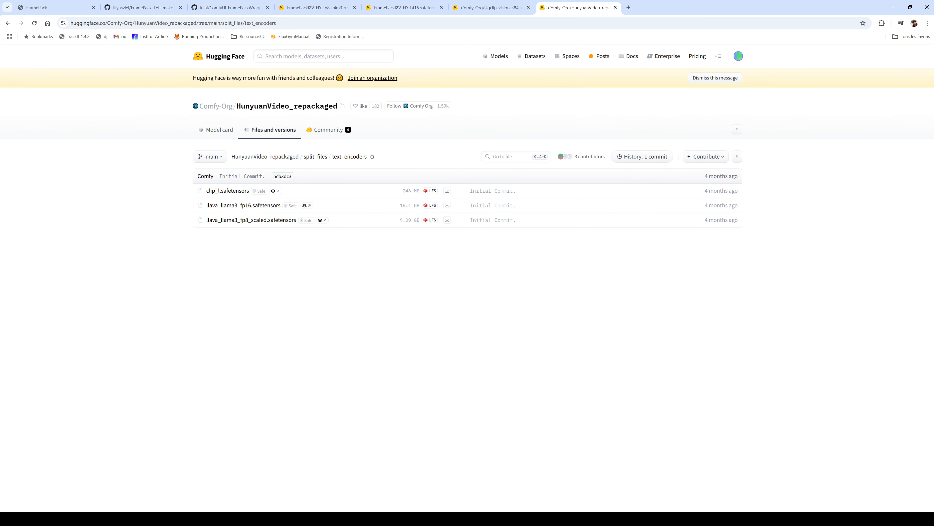
- Switch back to ComfyUI and connect the (Down)Load FramePackModel node's model output to the FramePackSampler's model input
left_click(369, 518)
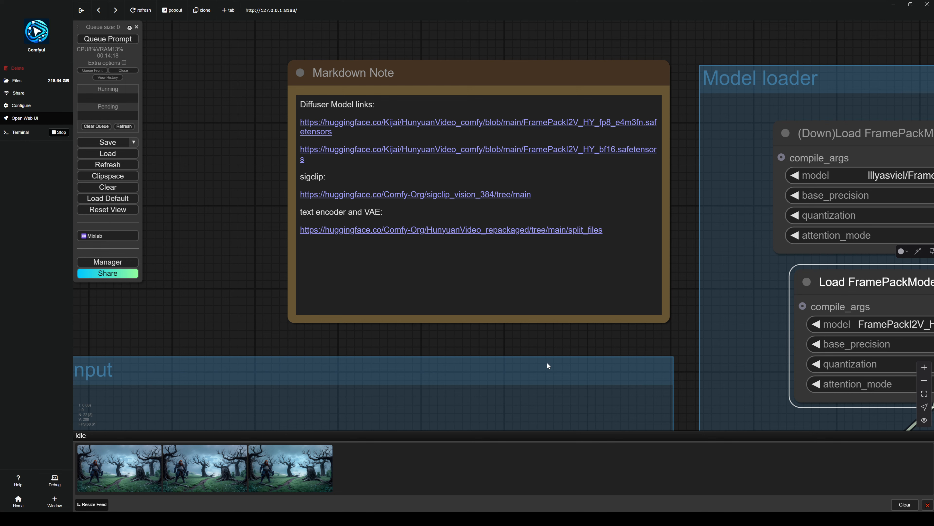
left_click_drag(518, 340, 460, 334)
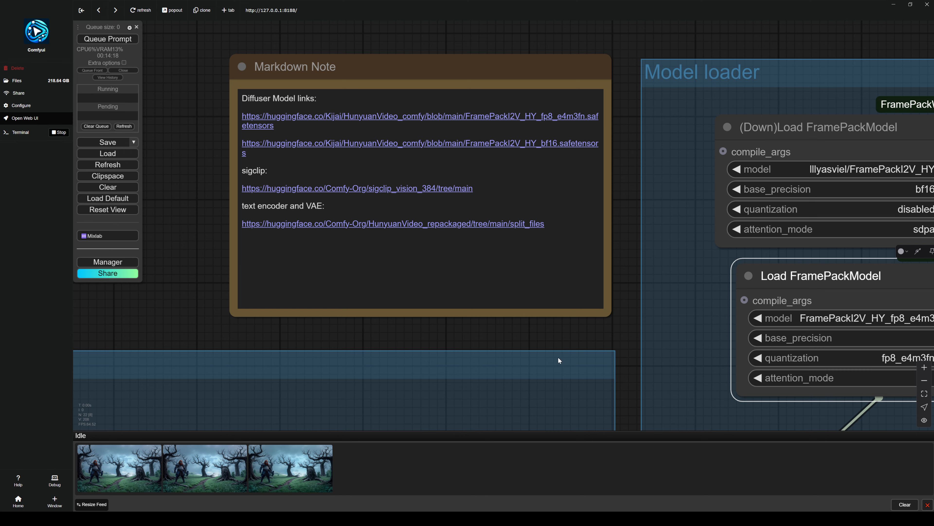
scroll(558, 356, "down", 4)
left_click_drag(640, 319, 215, 246)
scroll(489, 133, "up", 3)
scroll(438, 193, "down", 4)
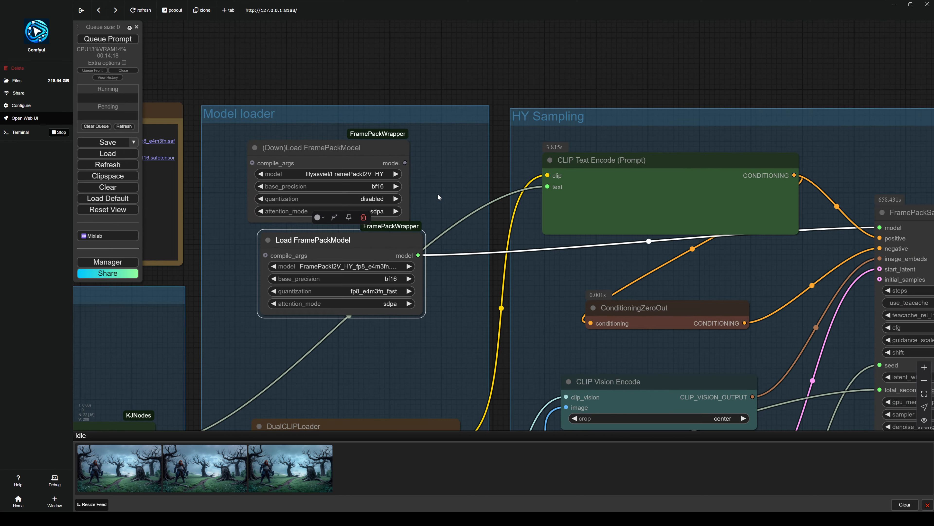
left_click_drag(437, 193, 265, 147)
scroll(266, 147, "up", 4)
scroll(297, 170, "down", 3)
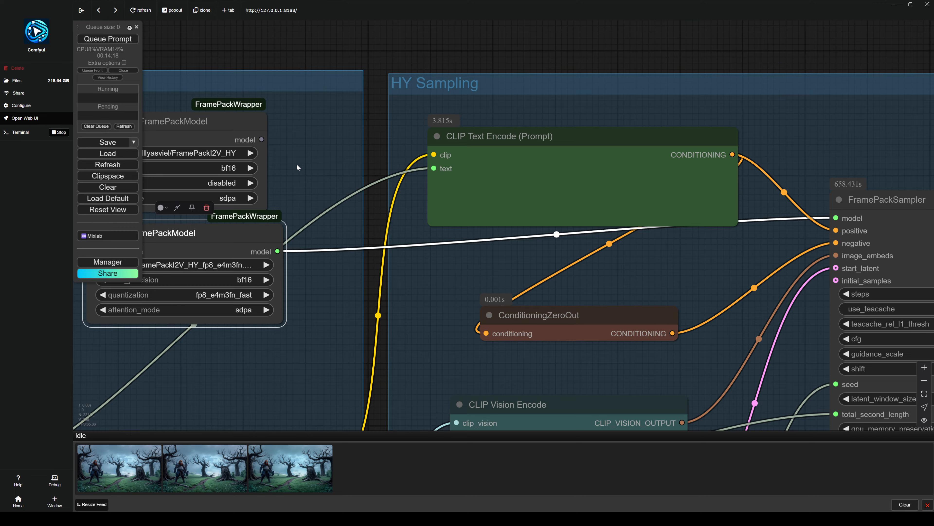
left_click_drag(271, 145, 415, 150)
left_click_drag(326, 134, 760, 194)
scroll(597, 225, "down", 3)
left_click_drag(531, 229, 304, 196)
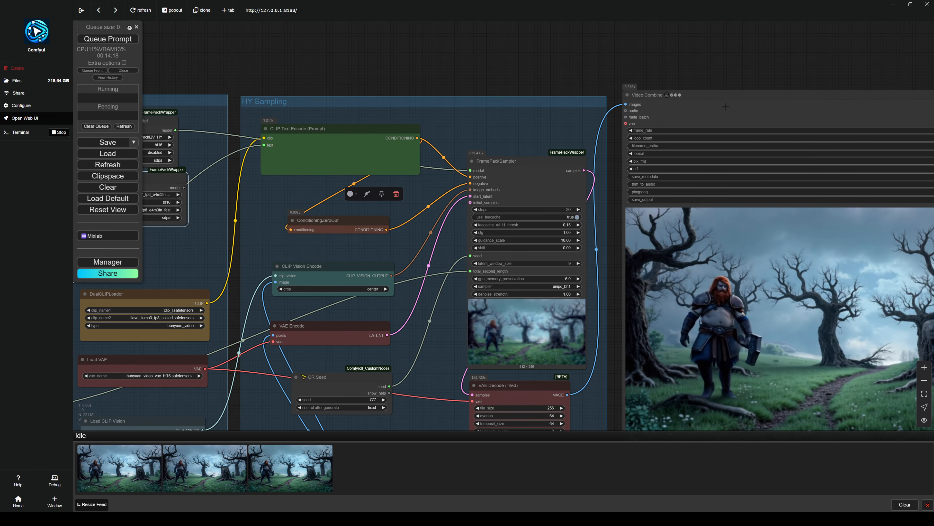
- Check the text encoder files selected in the DualCLIPLoader node
left_click_drag(481, 62, 791, 49)
scroll(539, 333, "up", 8)
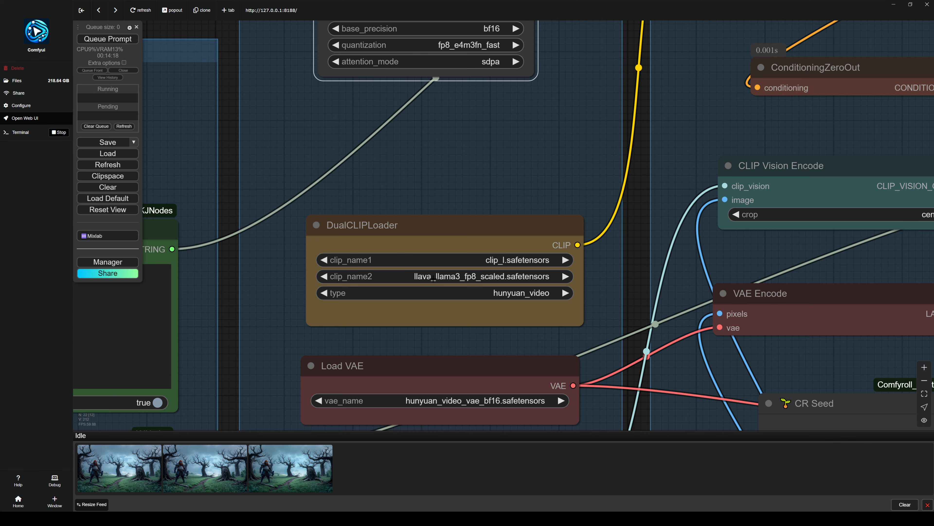
left_click(460, 281)
left_click(419, 234)
scroll(386, 308, "down", 4)
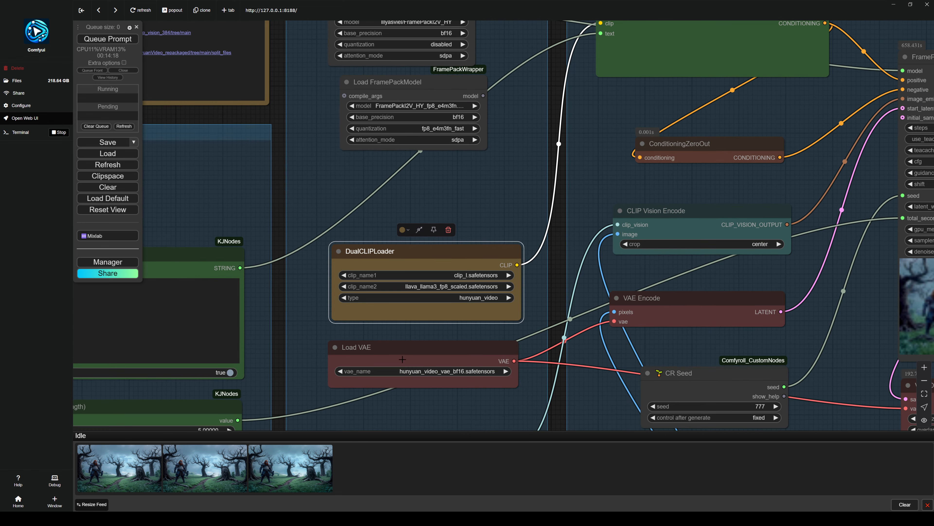
scroll(403, 257, "up", 3)
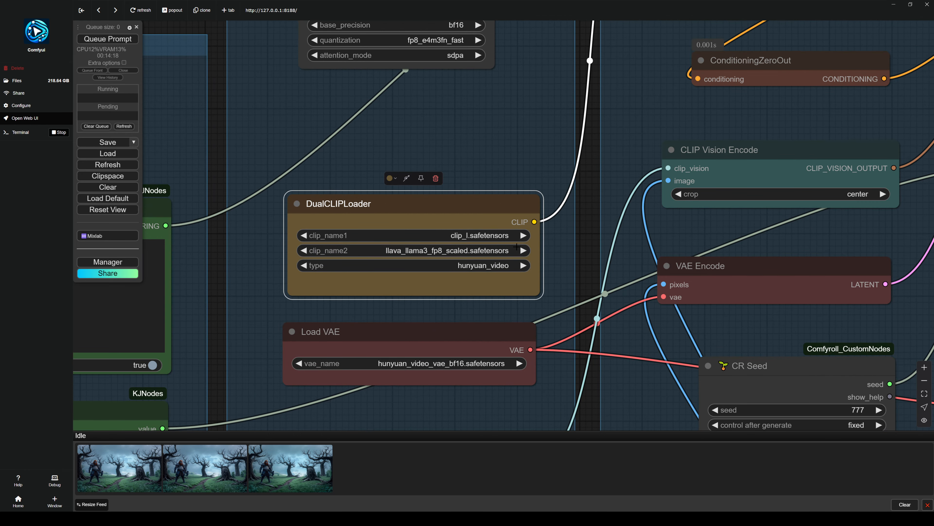
- Review the available VAE files in the Load VAE node and the model selected in Load CLIP Vision
left_click(431, 364)
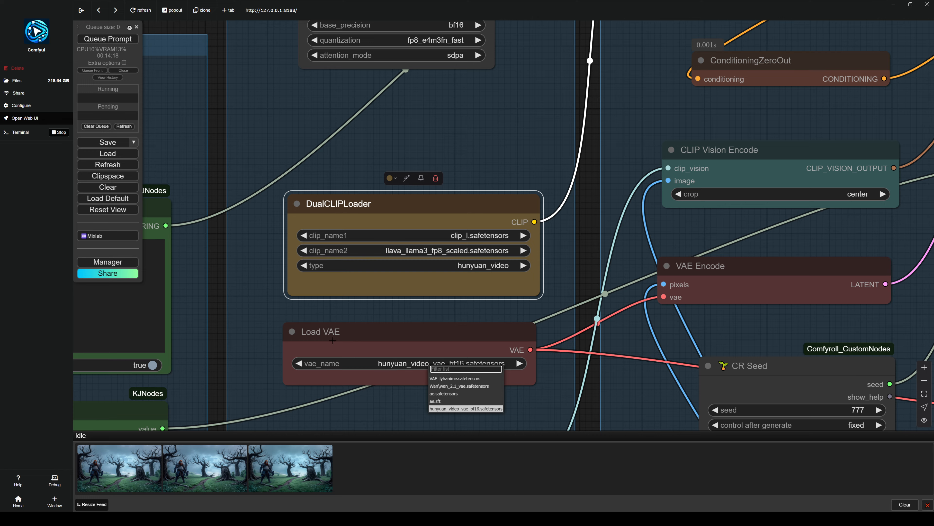
scroll(319, 296, "down", 4)
scroll(320, 294, "down", 1)
left_click_drag(482, 363, 544, 232)
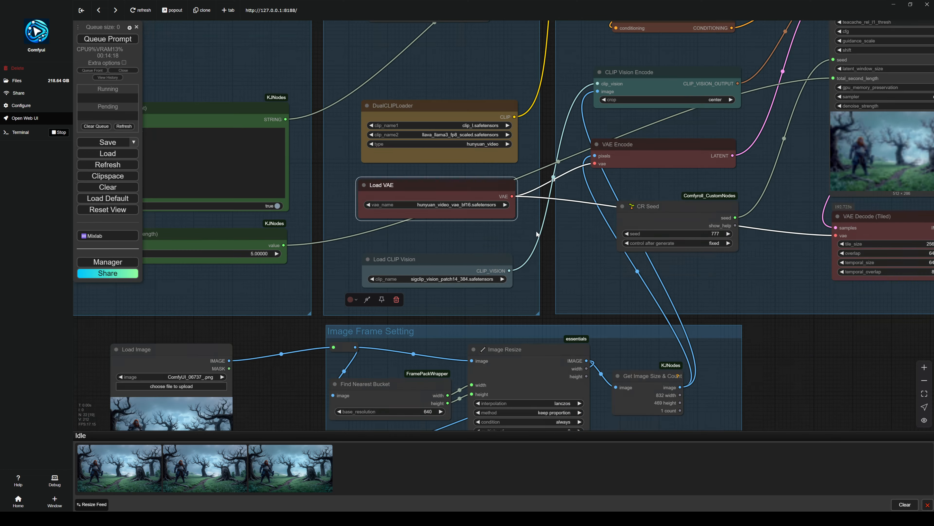
scroll(462, 284, "up", 3)
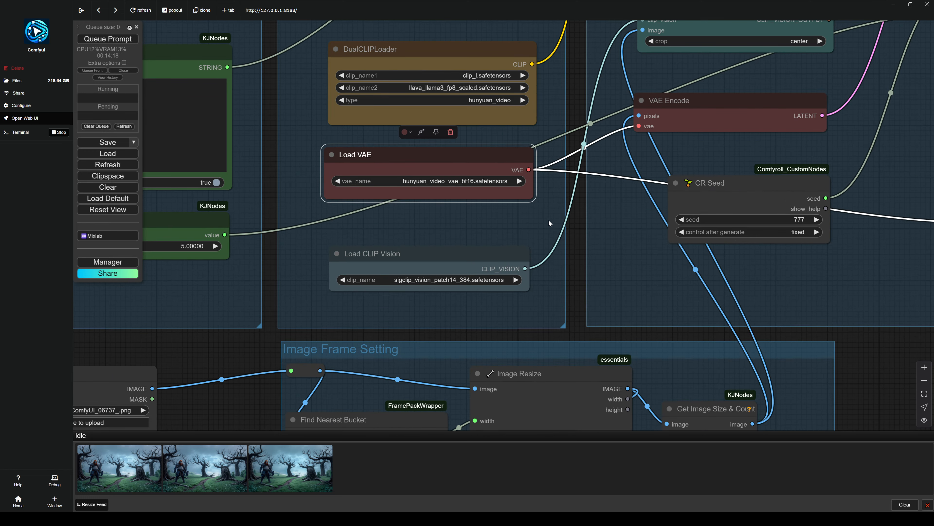
scroll(550, 223, "down", 3)
scroll(775, 166, "up", 2)
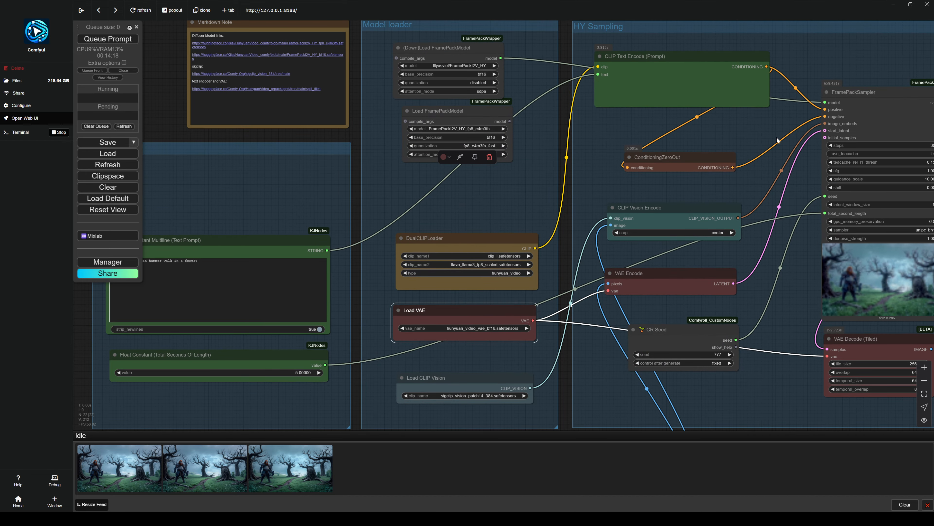
- Examine the settings and connections of the two FramePack model loaders and the FramePackSampler node
scroll(523, 63, "up", 6)
left_click_drag(504, 45, 573, 170)
scroll(398, 154, "up", 4)
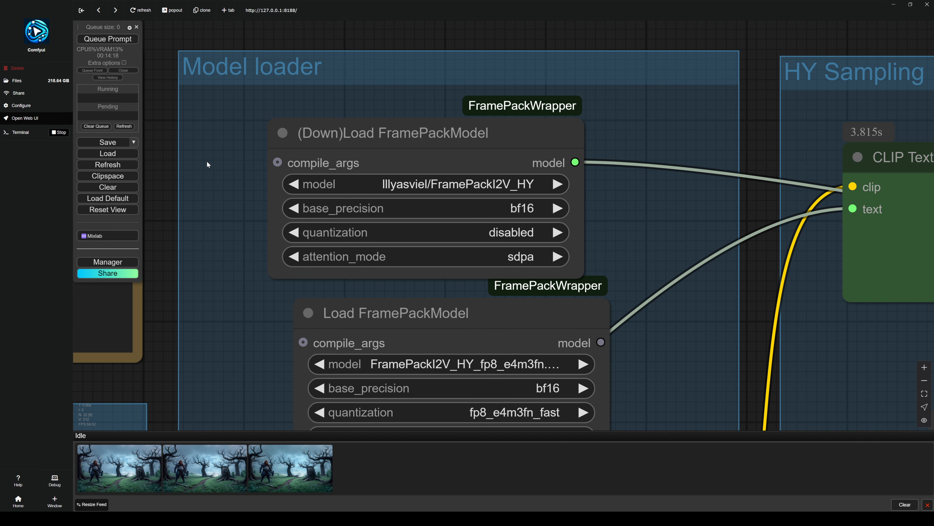
scroll(207, 161, "down", 7)
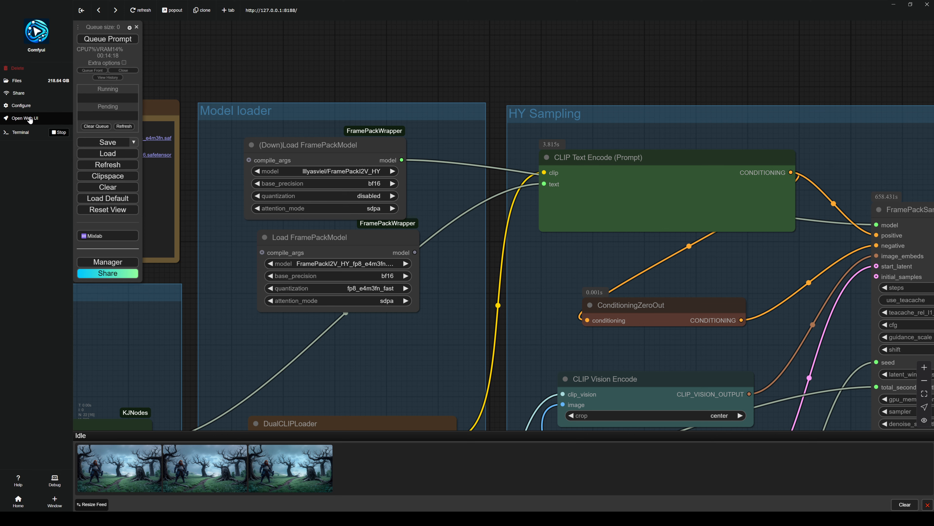
left_click_drag(853, 185, 463, 106)
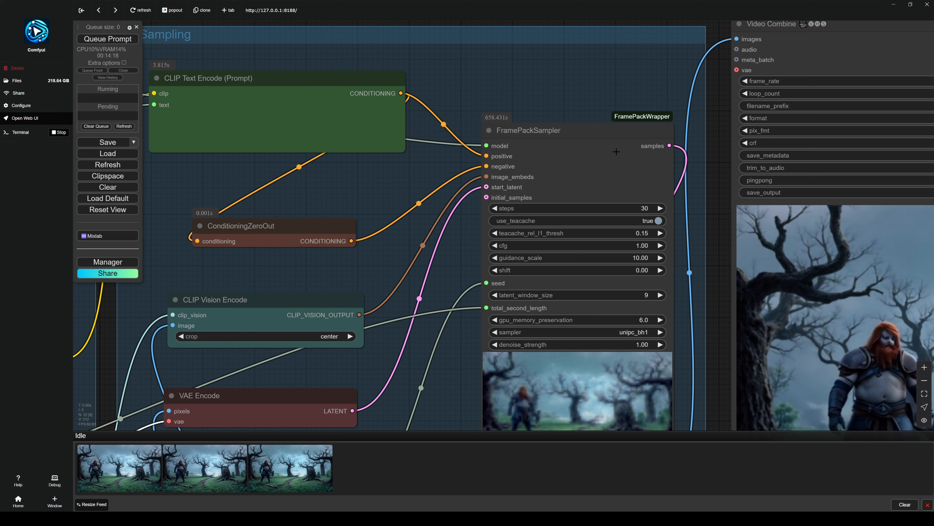
scroll(623, 162, "down", 2)
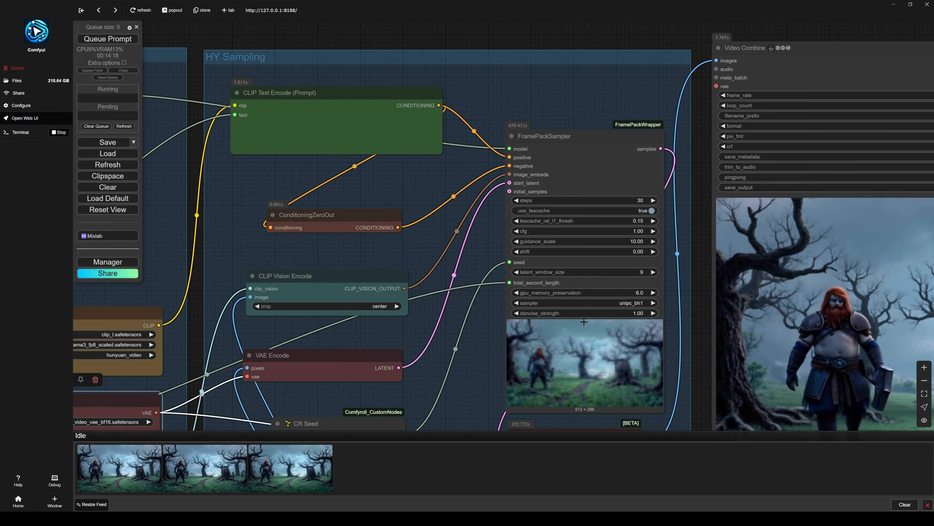
left_click_drag(360, 198, 563, 197)
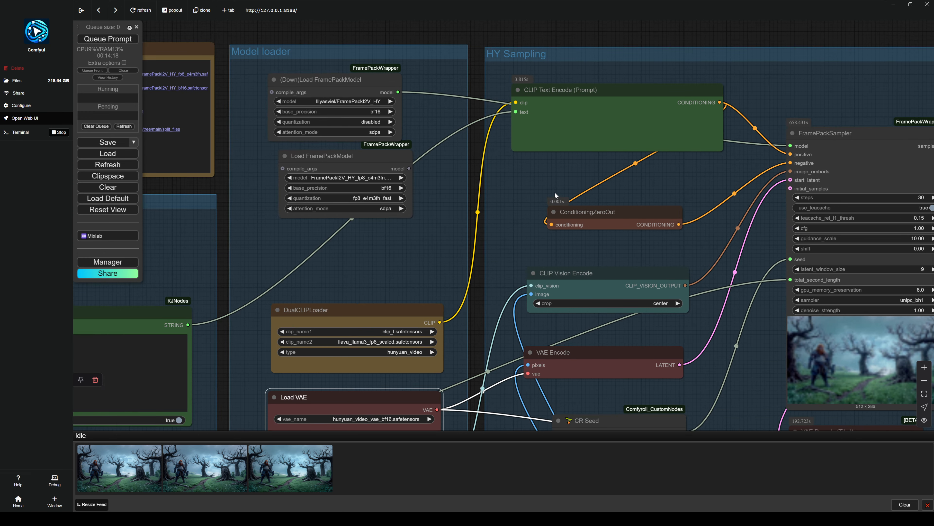
scroll(413, 88, "up", 3)
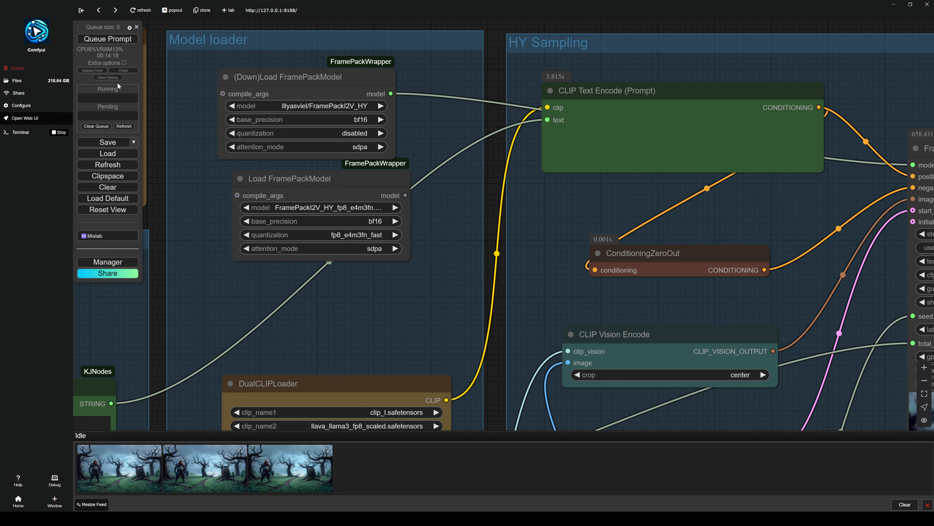
left_click_drag(469, 187, 399, 201)
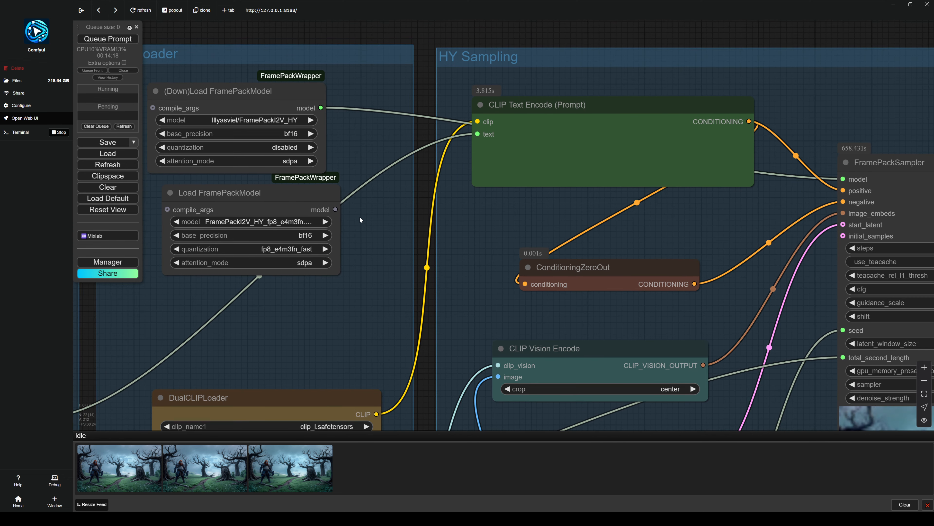
- Connect the Load FramePackModel node's model output to the FramePackSampler's model input and reposition the loader node within its group
left_click_drag(335, 209, 844, 180)
left_click_drag(247, 192, 272, 212)
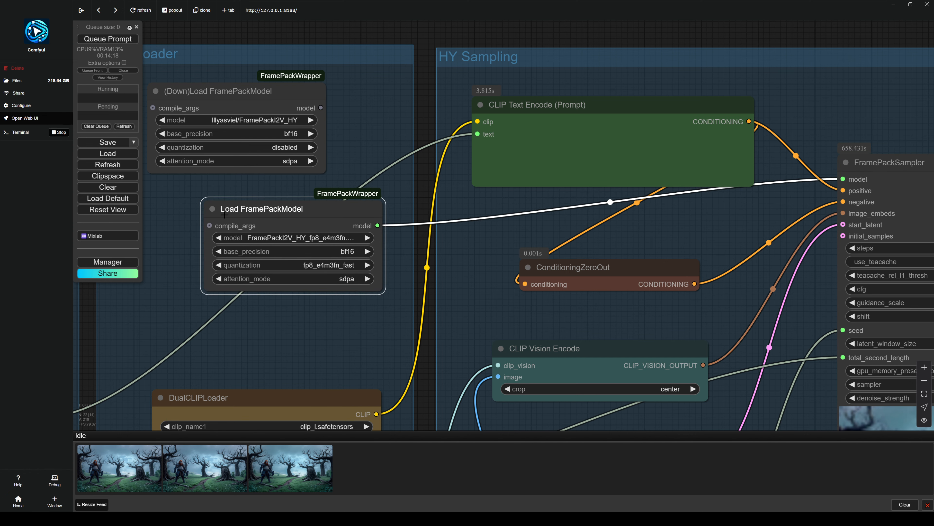
- Examine the text prompt in the String Constant Multiline node of the Input group
scroll(298, 326, "down", 9)
left_click_drag(318, 327, 538, 101)
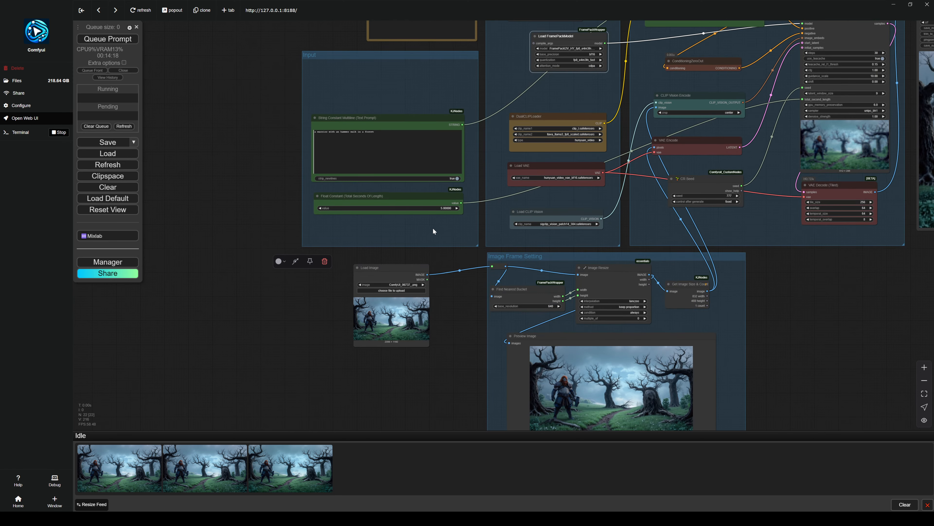
left_click(425, 254)
scroll(444, 227, "up", 3)
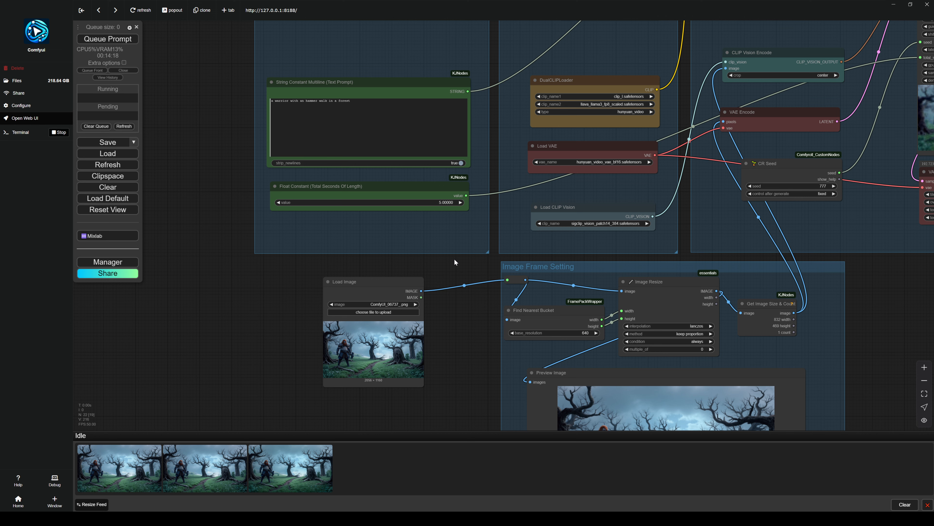
scroll(454, 259, "down", 4)
scroll(469, 117, "up", 3)
scroll(407, 95, "up", 4)
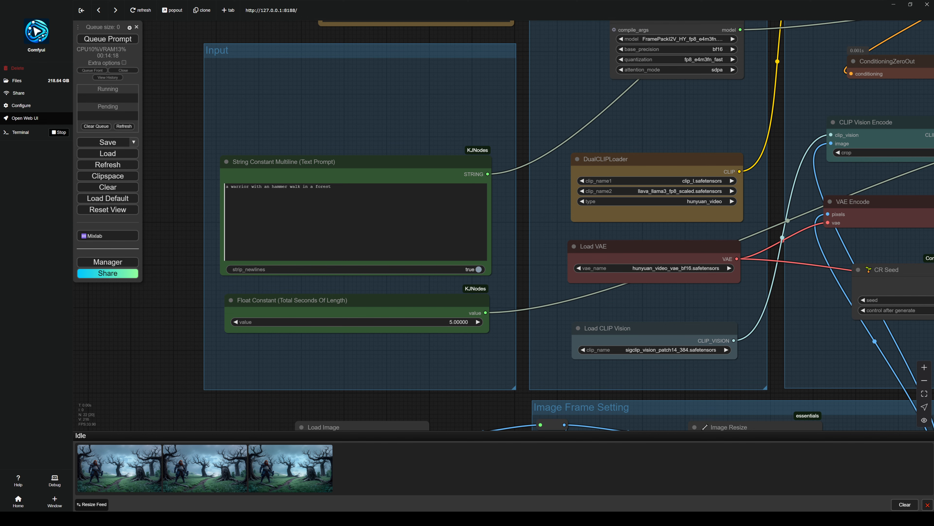
scroll(191, 169, "up", 3)
left_click_drag(382, 193, 225, 197)
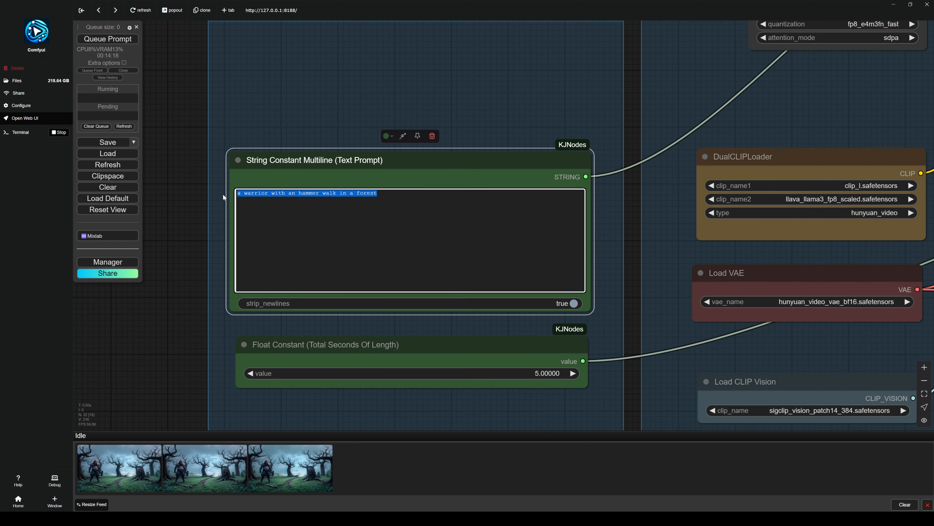
left_click(251, 193)
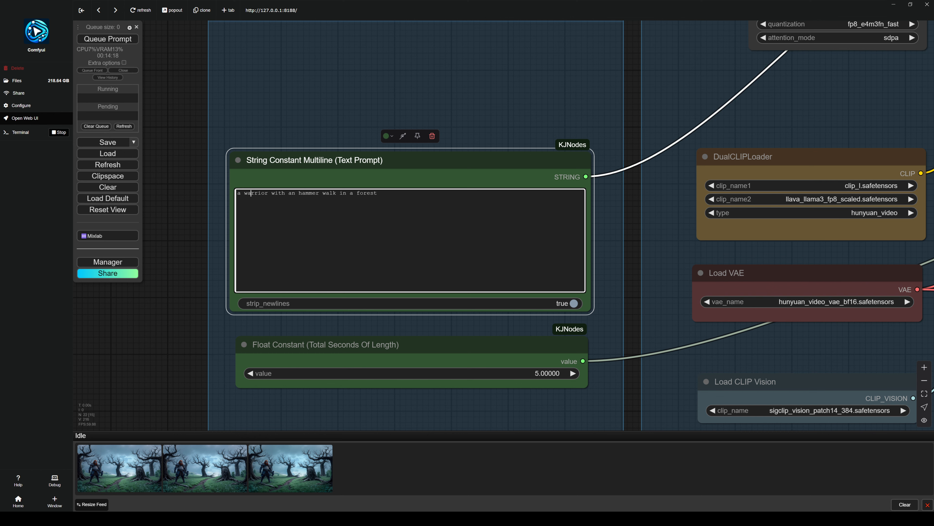
- View the first image in the image feed enlarged, close it, and check the Input group's prompt and video length nodes
scroll(157, 364, "down", 4)
left_click(119, 467)
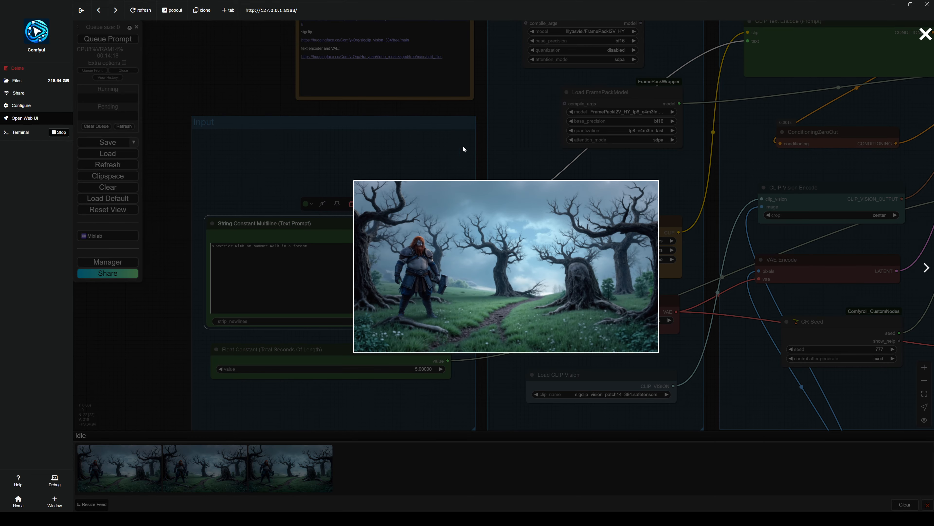
left_click(473, 422)
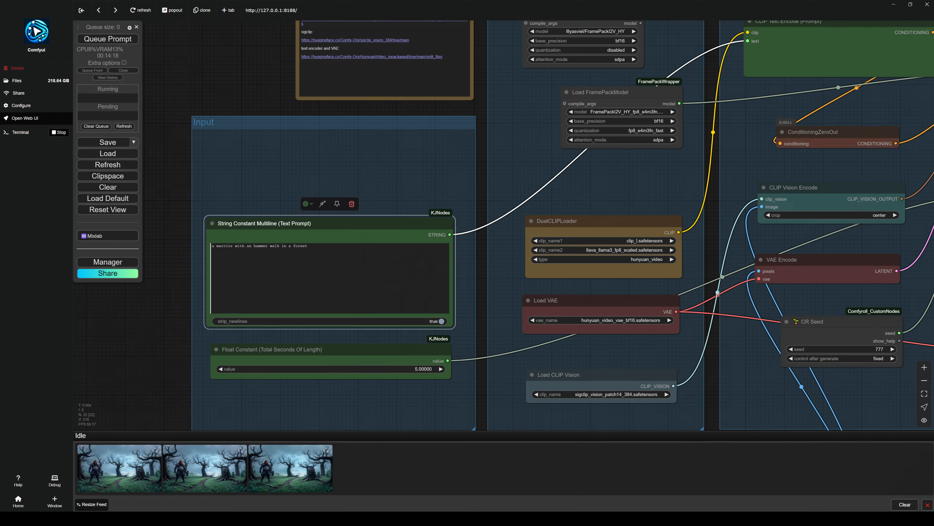
scroll(188, 282, "up", 2)
scroll(186, 280, "up", 1)
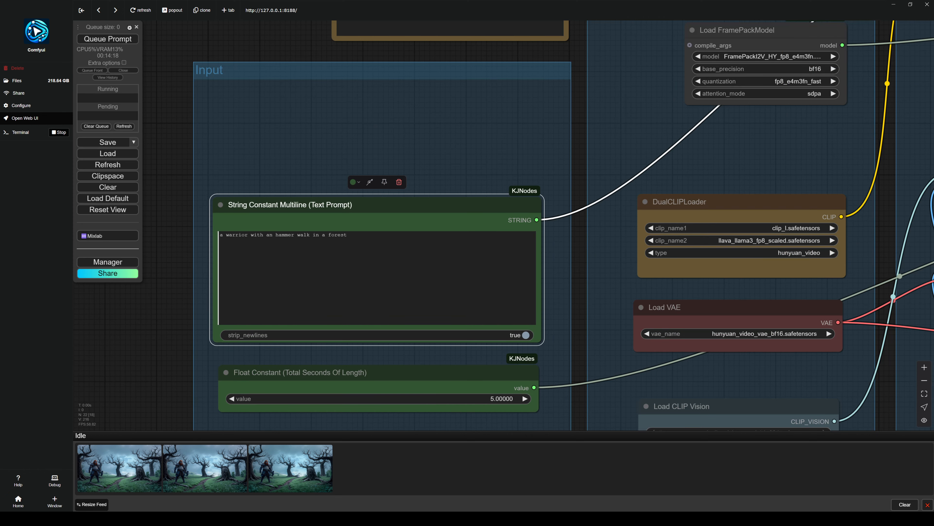
- Inspect the source image in the Load Image node and its connection to the Image Frame Setting group
scroll(173, 344, "down", 5)
left_click_drag(405, 408, 388, 246)
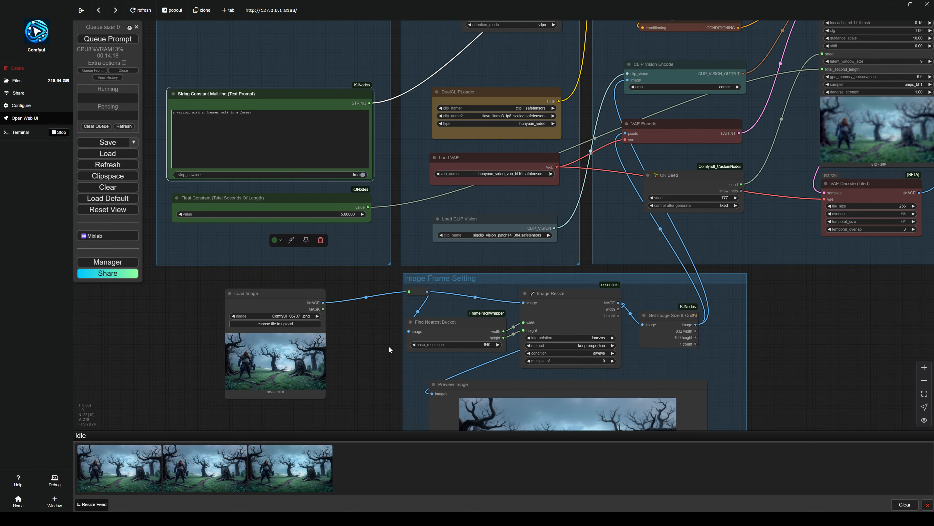
scroll(315, 299, "up", 5)
scroll(235, 334, "up", 1)
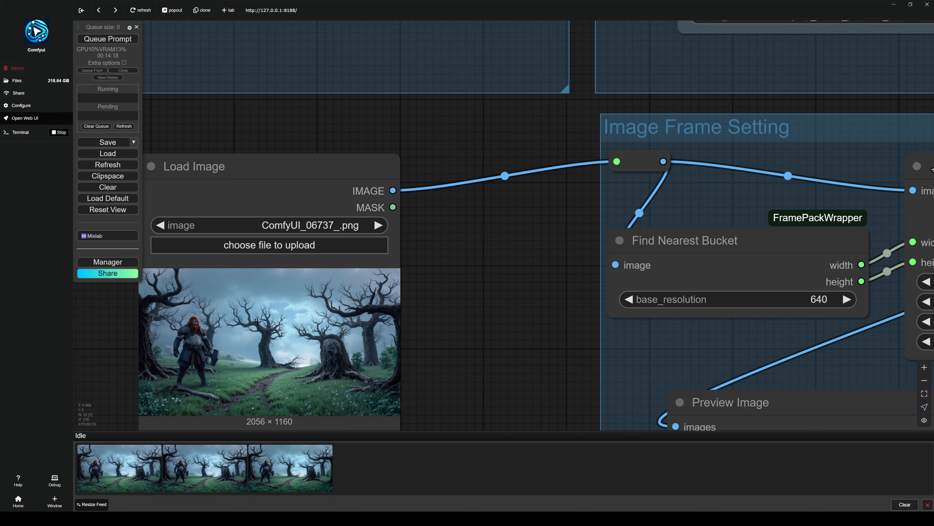
- Review the Find Nearest Bucket, Image Resize and Get Image Size & Count nodes in the Image Frame Setting group
scroll(243, 327, "down", 3)
left_click_drag(376, 336, 265, 213)
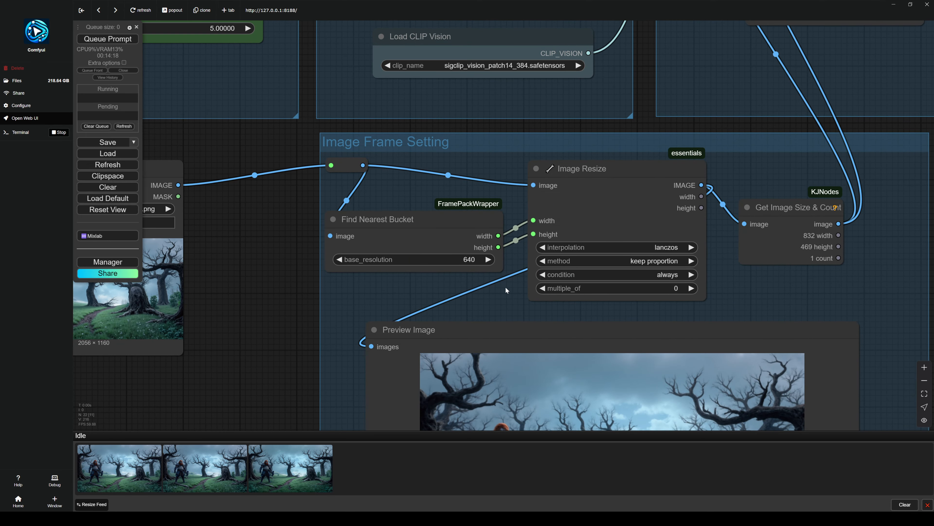
left_click_drag(425, 295, 350, 239)
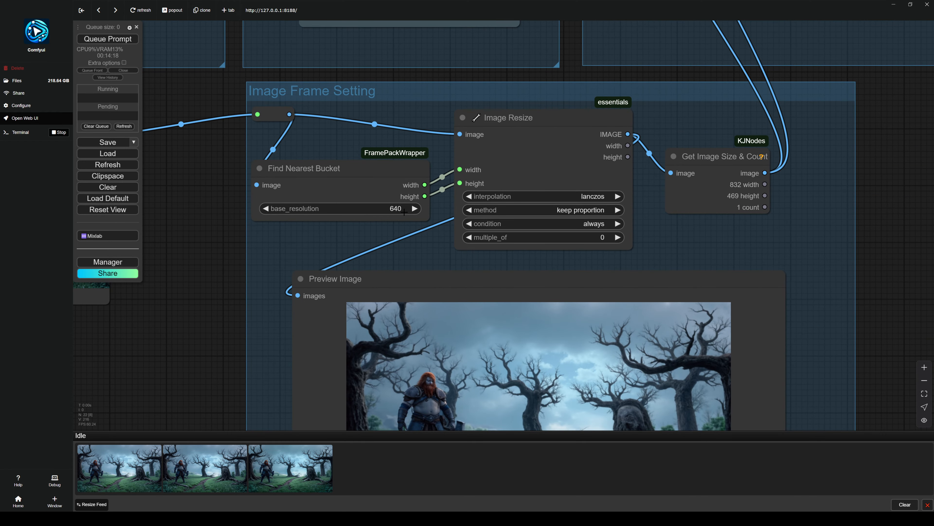
scroll(394, 225, "down", 4)
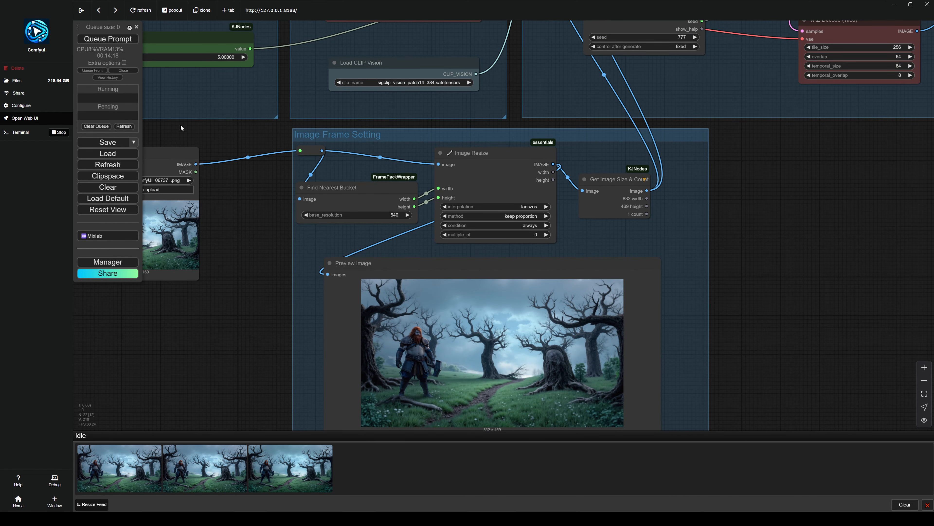
left_click_drag(775, 258, 775, 305)
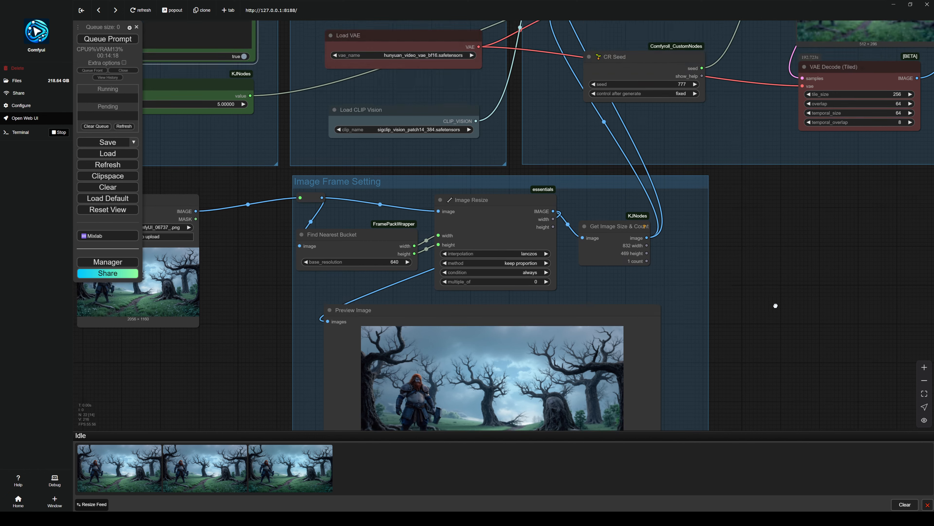
- Check the seed settings and connections of the CR Seed node in the HY Sampling group
scroll(776, 306, "down", 3)
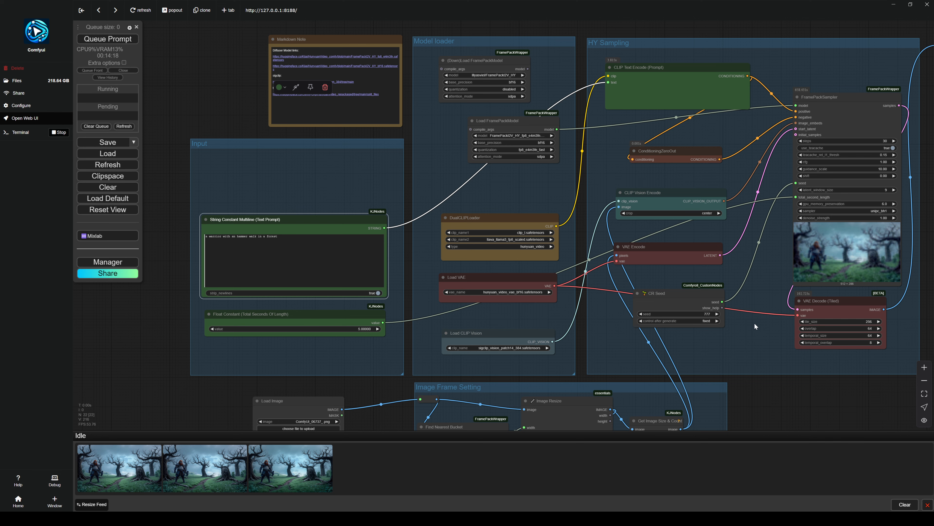
scroll(722, 346, "up", 4)
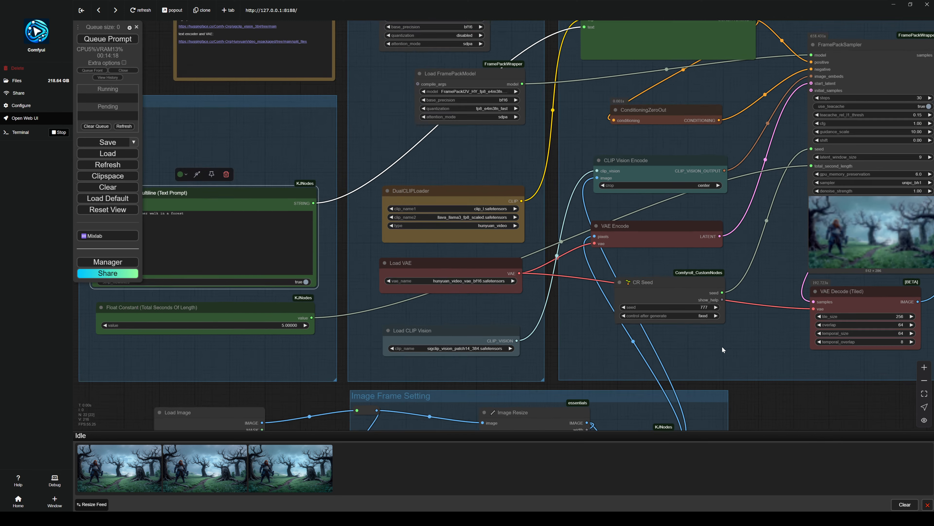
left_click_drag(757, 354, 508, 342)
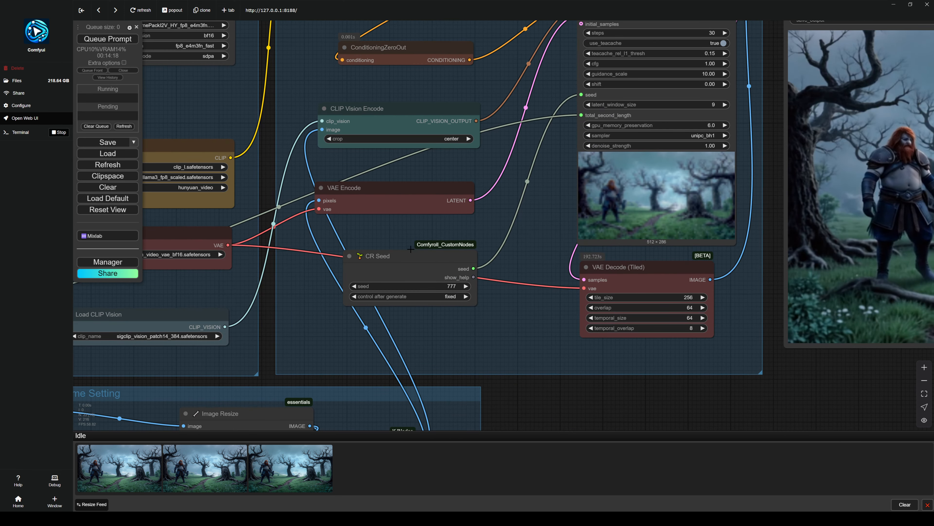
mouse_move(415, 266)
left_mouse_down()
mouse_move(434, 252)
mouse_move(412, 260)
left_mouse_up()
- Examine the FramePackSampler node's inputs and sampling settings, including steps and the use_teacache option
left_click_drag(541, 184, 473, 344)
scroll(630, 135, "up", 4)
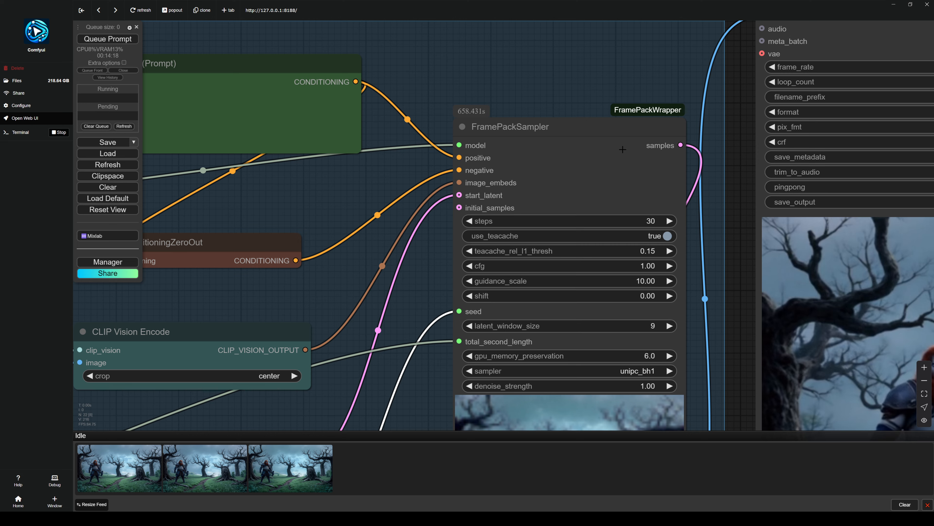
scroll(622, 152, "up", 1)
left_click_drag(406, 309, 304, 283)
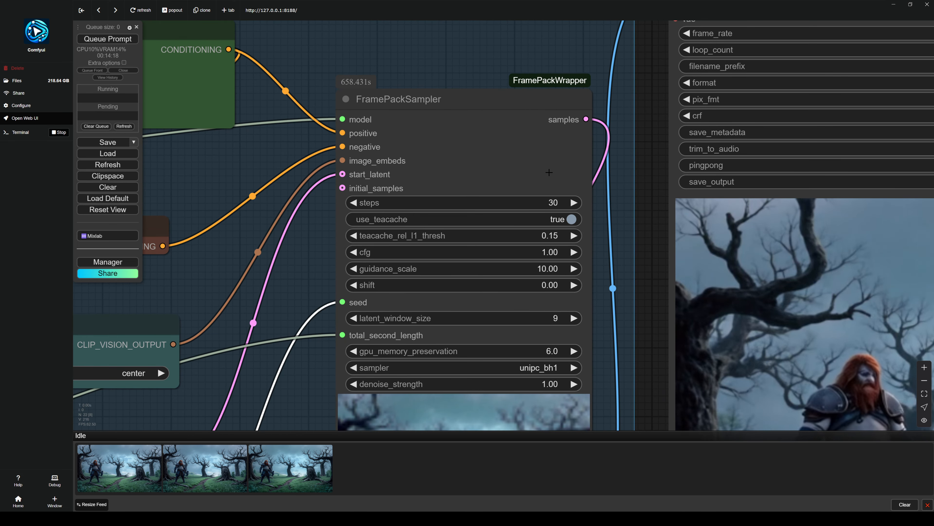
scroll(370, 101, "up", 2)
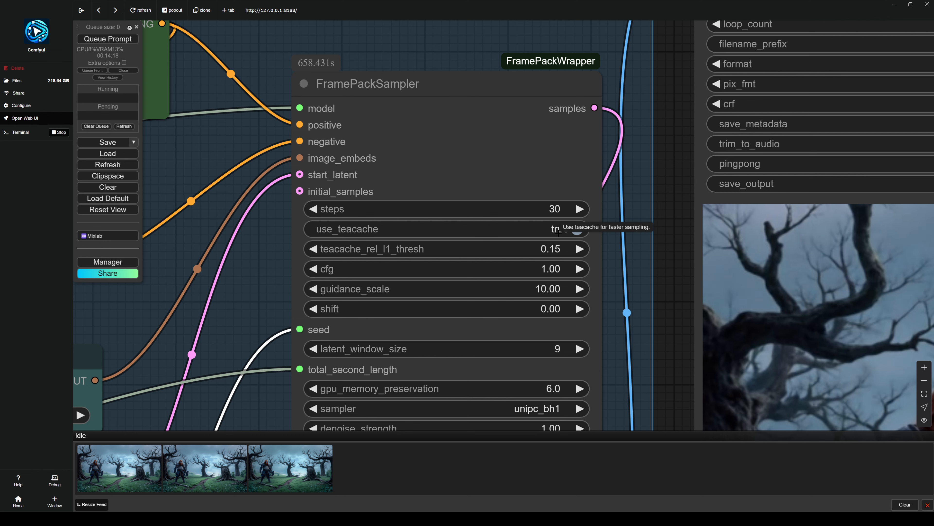
scroll(668, 283, "down", 5)
left_click_drag(653, 263, 499, 193)
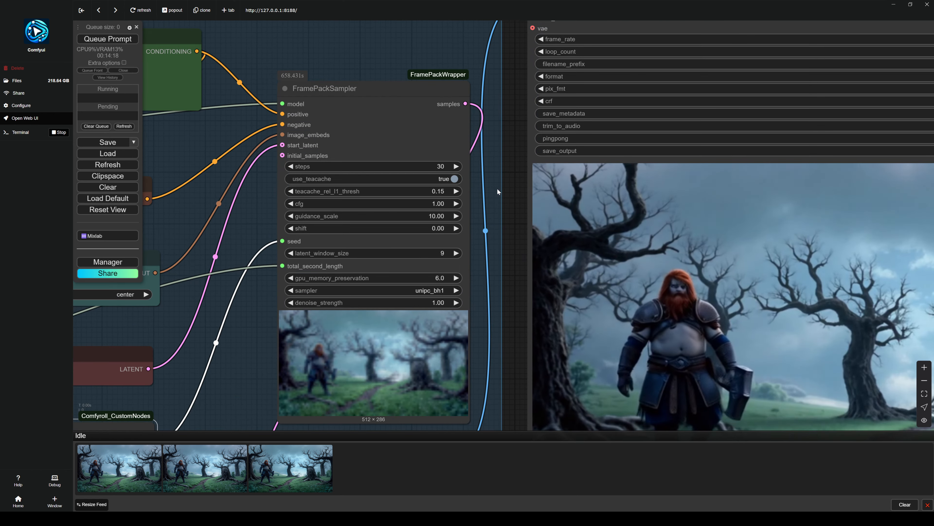
left_click_drag(205, 313, 276, 259)
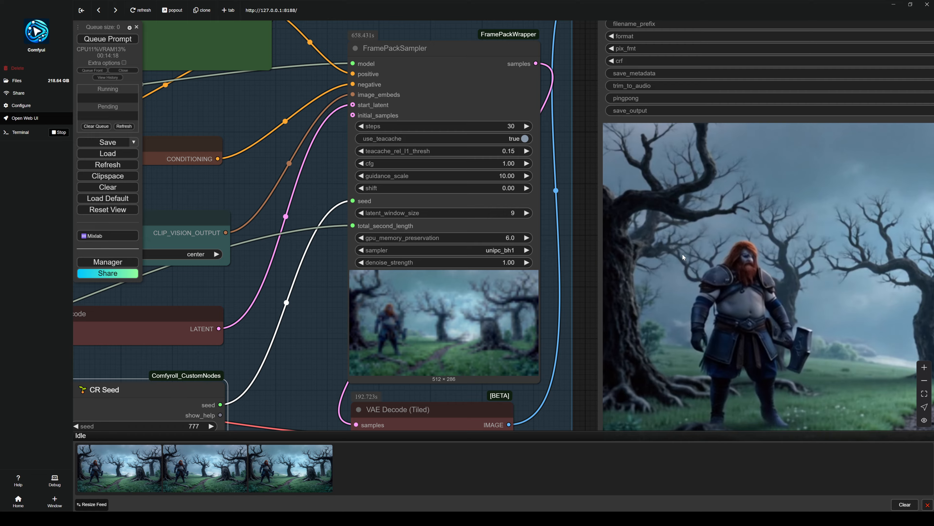
- Review the whole workflow from the input and loader nodes through to the sampler, tiled VAE decoding and video output
scroll(625, 254, "down", 5)
scroll(411, 340, "down", 2)
left_click_drag(144, 362, 505, 262)
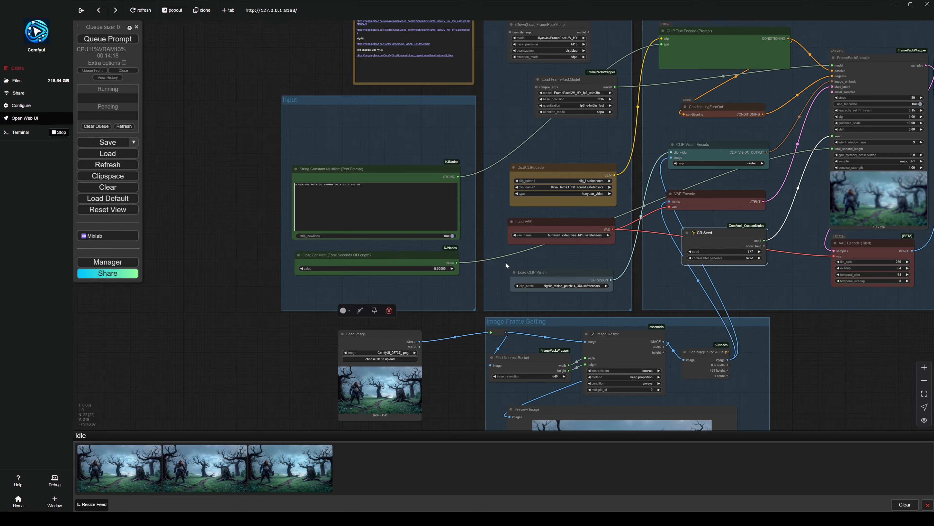
scroll(435, 265, "up", 4)
left_click_drag(658, 252, 208, 326)
left_click_drag(409, 225, 190, 252)
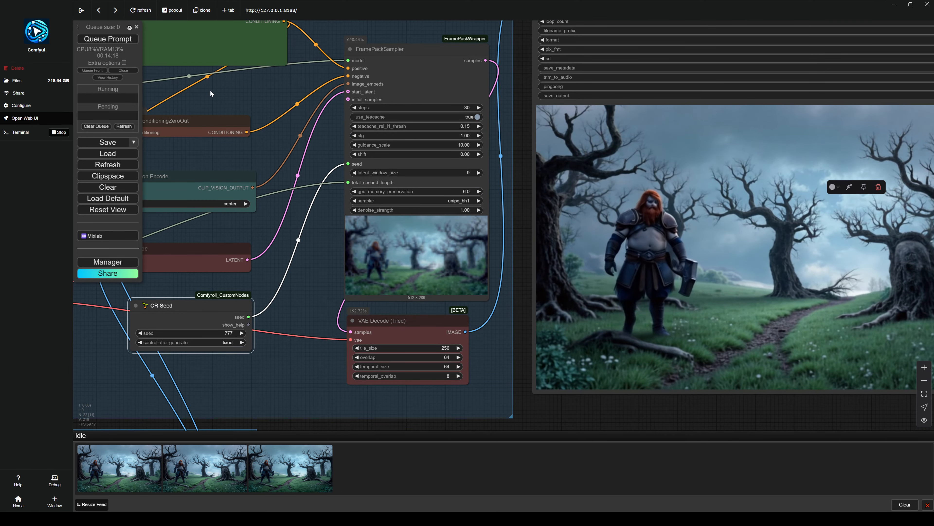
left_click_drag(630, 411, 527, 402)
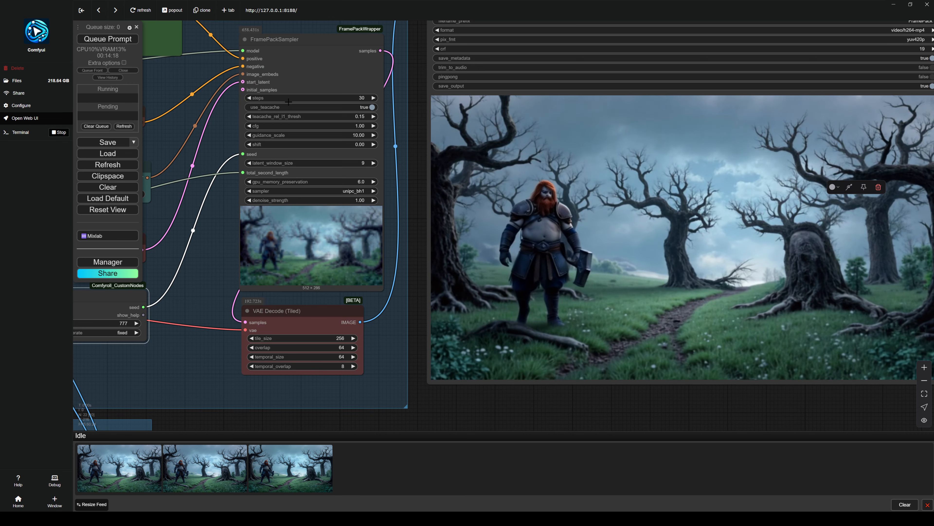
- Examine the generated warrior video up close in the Video Combine node, along with the node's output settings
scroll(208, 97, "up", 3)
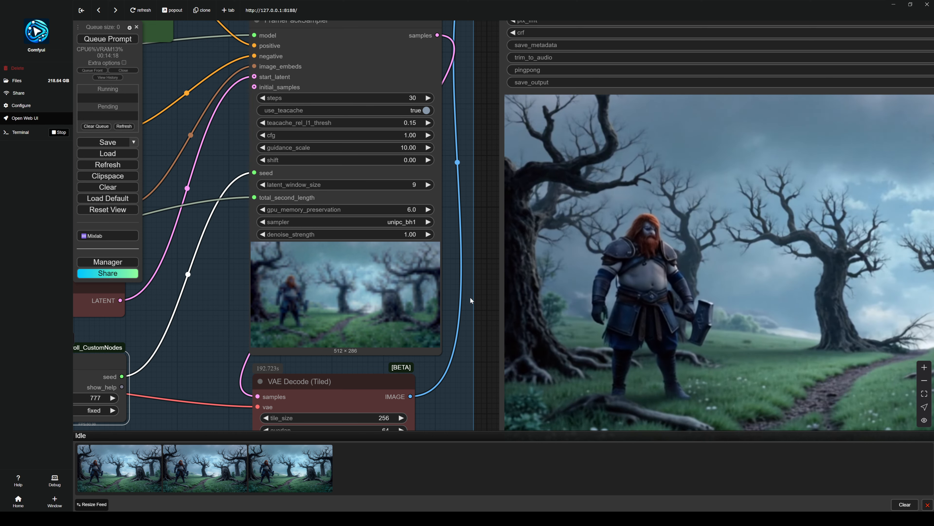
scroll(479, 302, "down", 4)
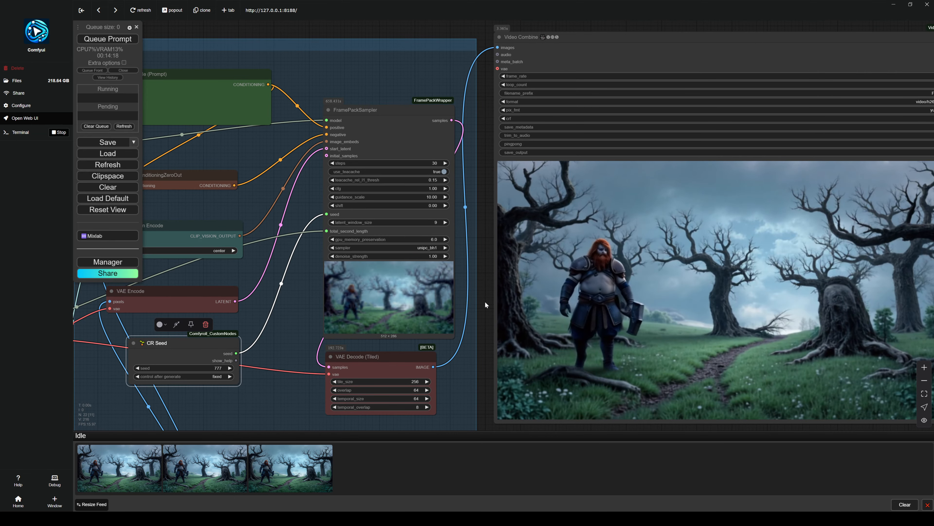
scroll(617, 376, "up", 3)
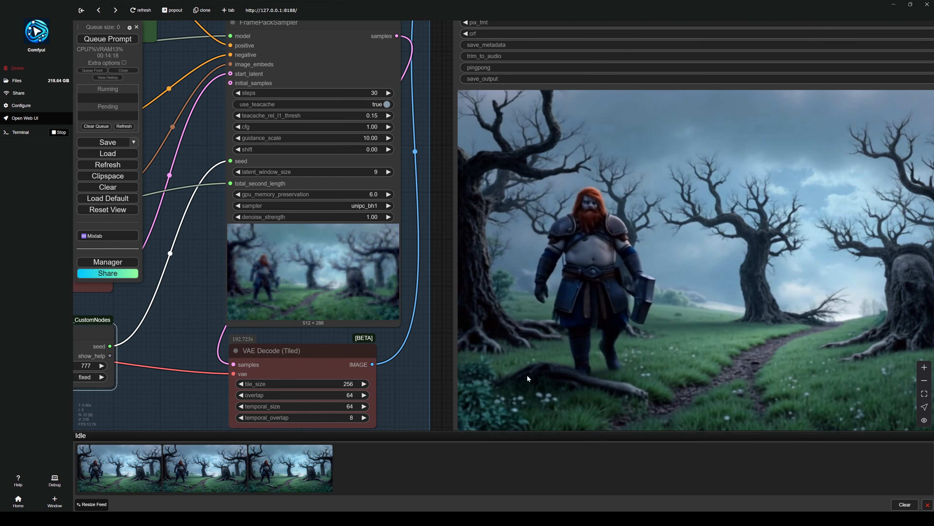
scroll(613, 393, "up", 4)
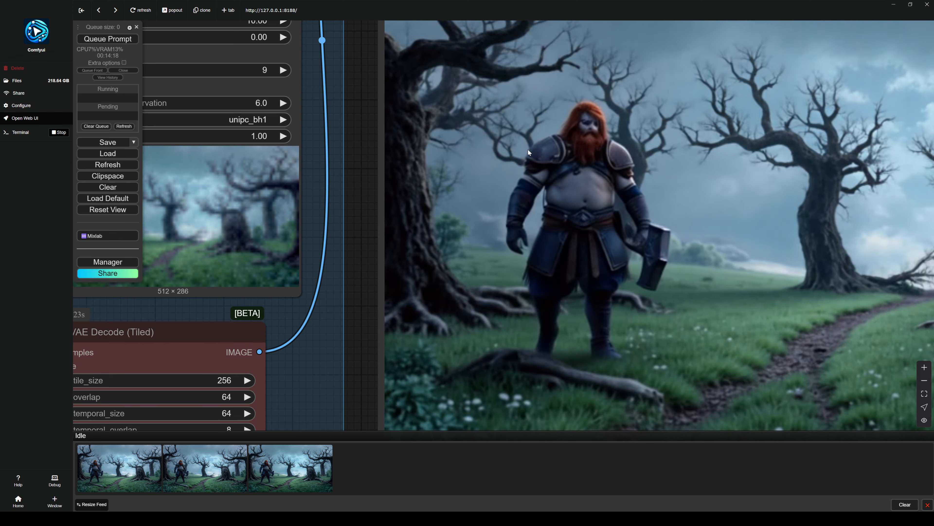
scroll(583, 334, "down", 3)
scroll(582, 331, "down", 3)
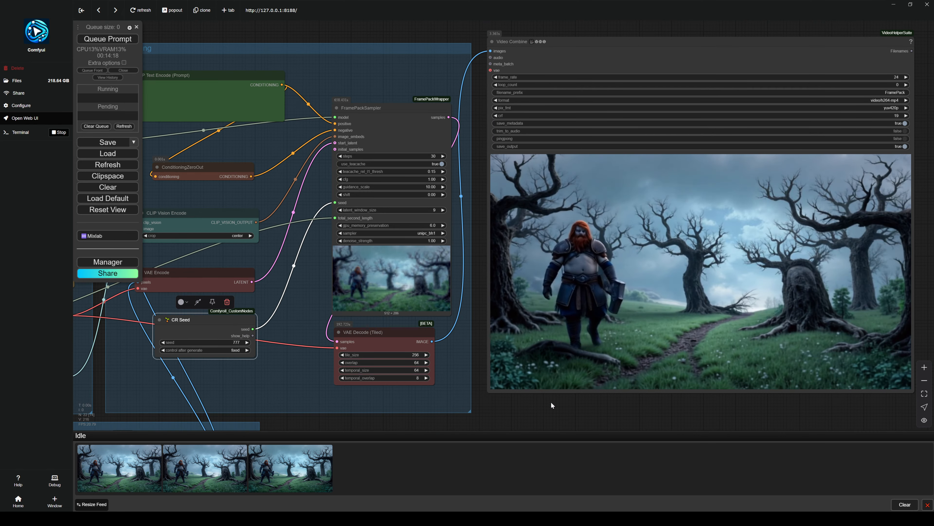
left_click_drag(542, 414, 461, 406)
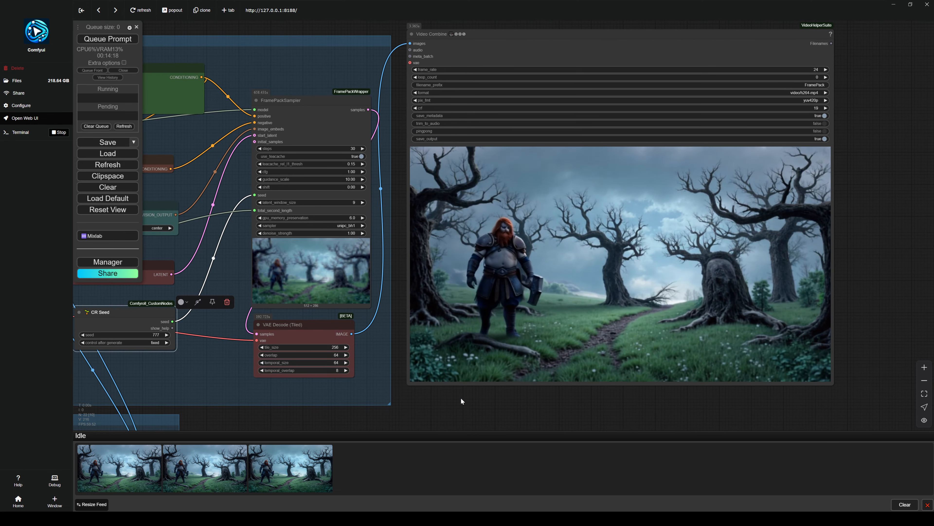
scroll(552, 362, "up", 3)
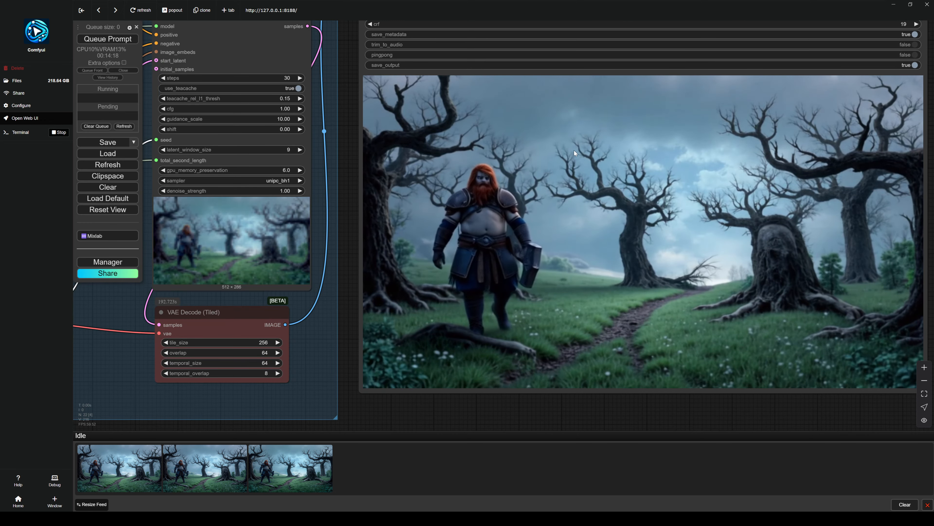